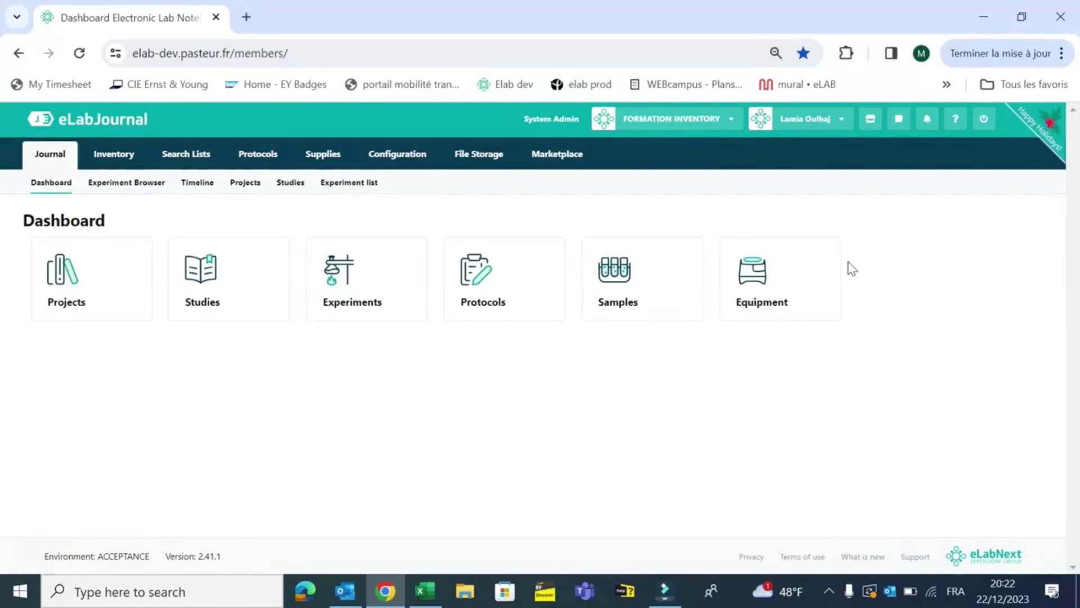
- Start adding a custom sample type in the sample types configuration
left_click(397, 163)
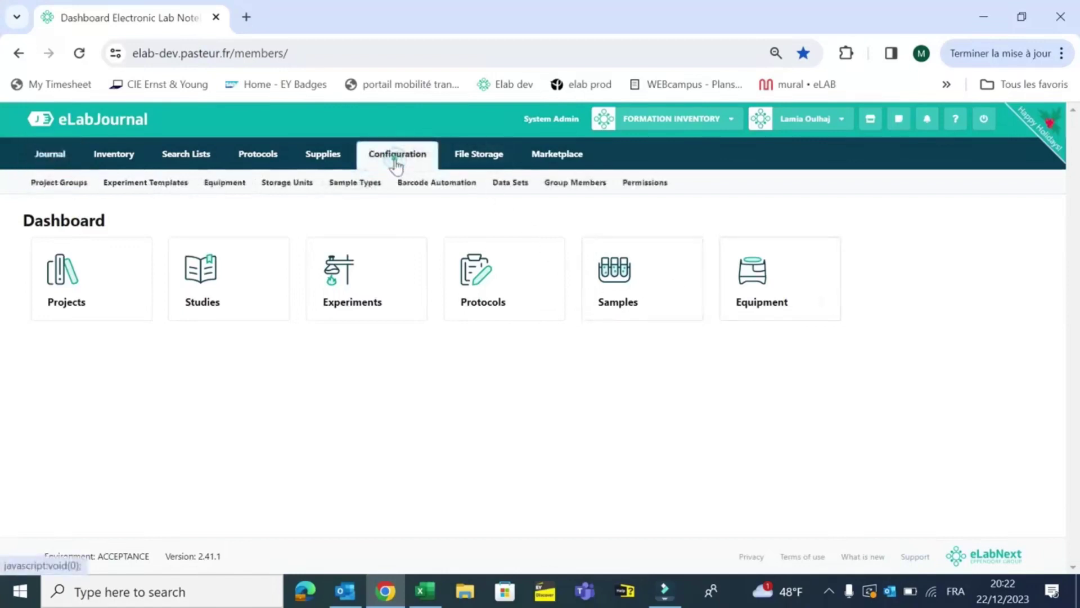
left_click(356, 186)
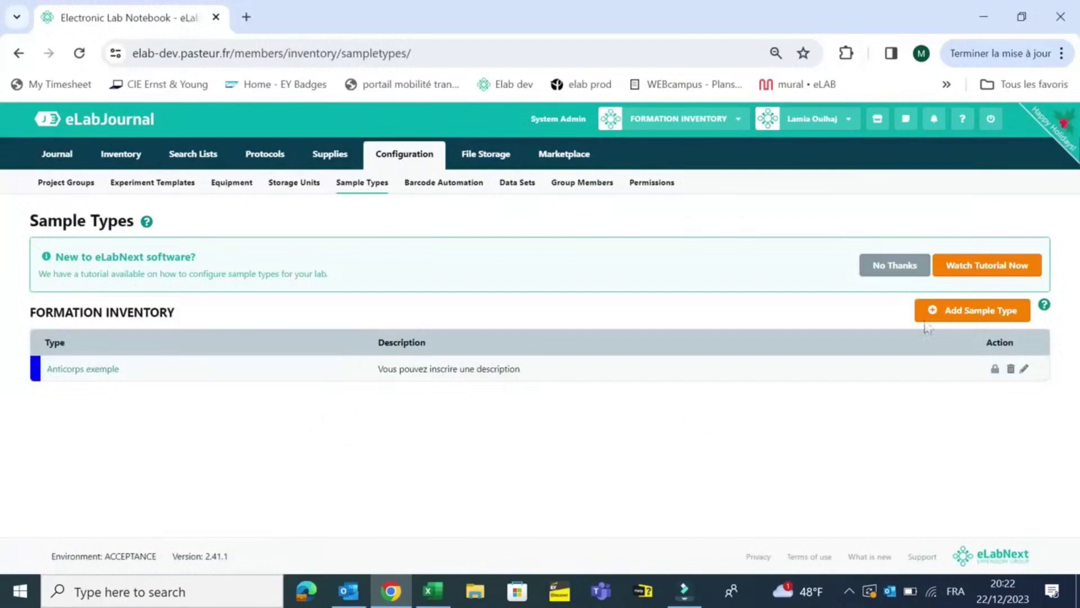
left_click(963, 318)
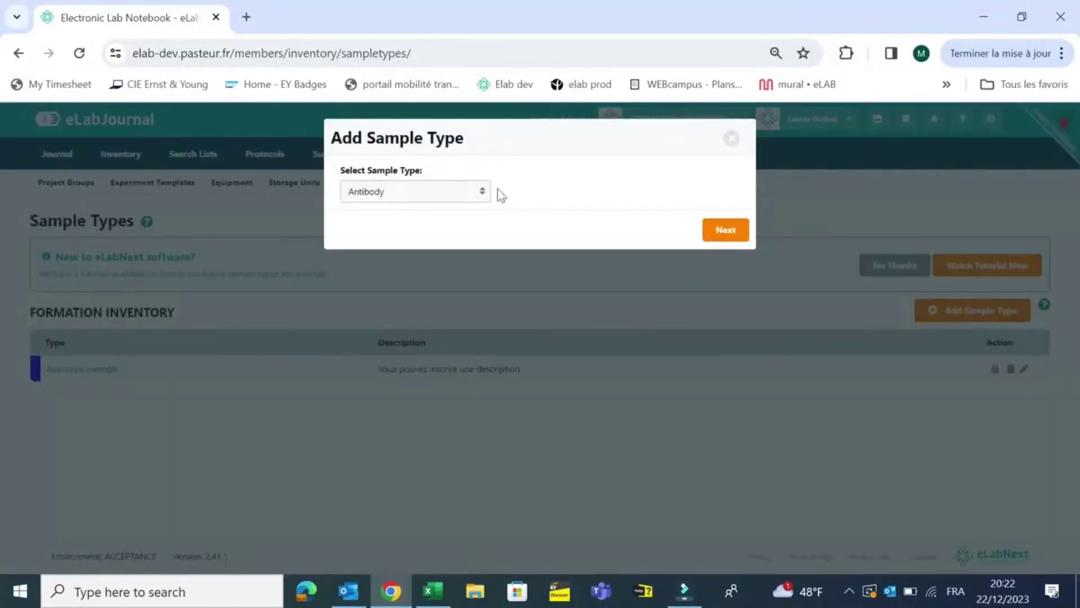
left_click(467, 197)
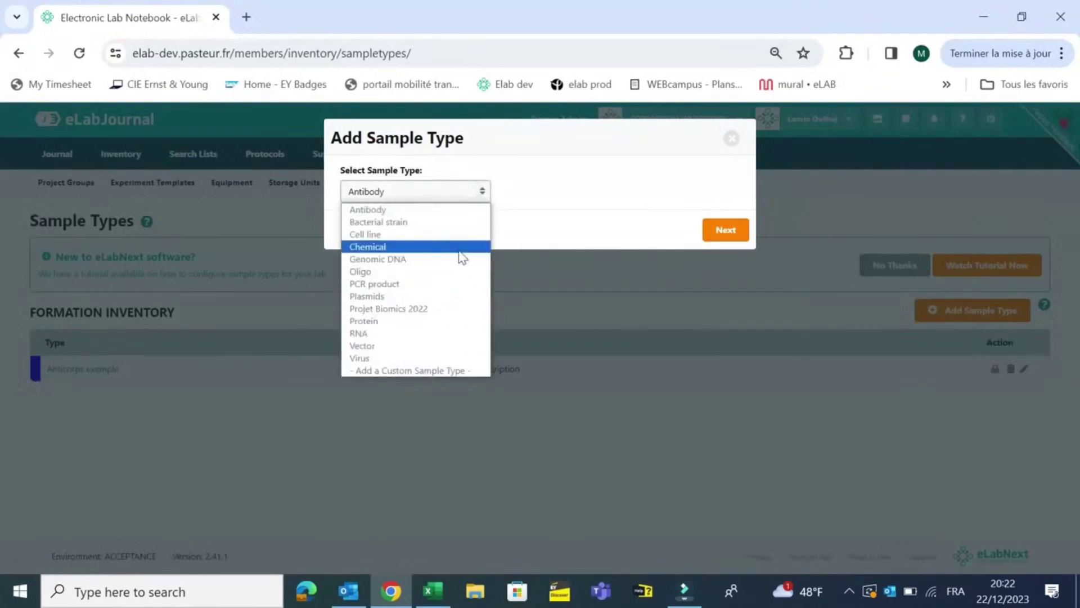
left_click(444, 371)
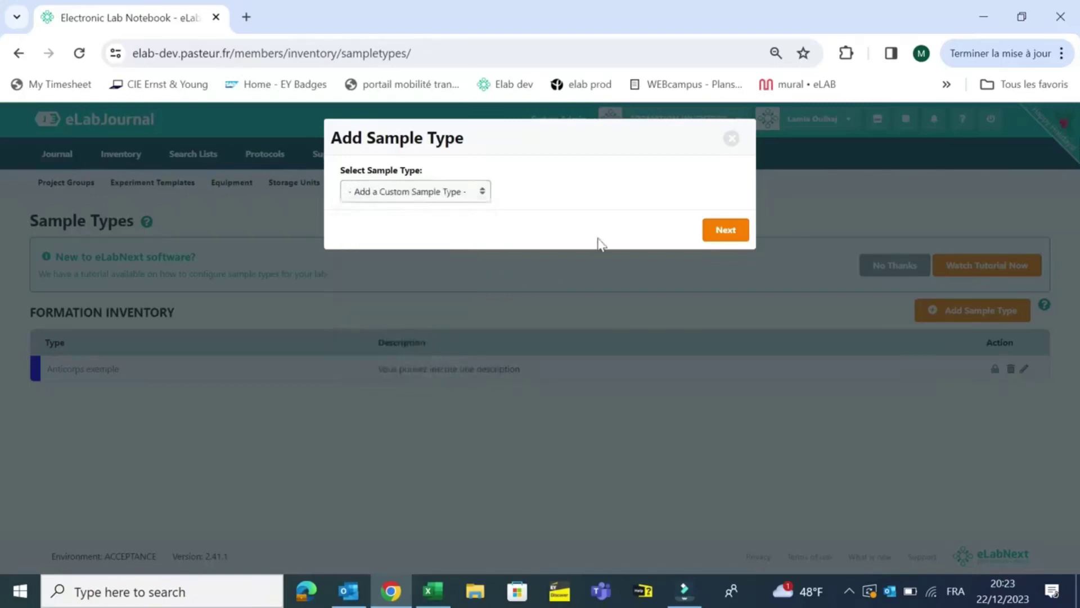
left_click(720, 230)
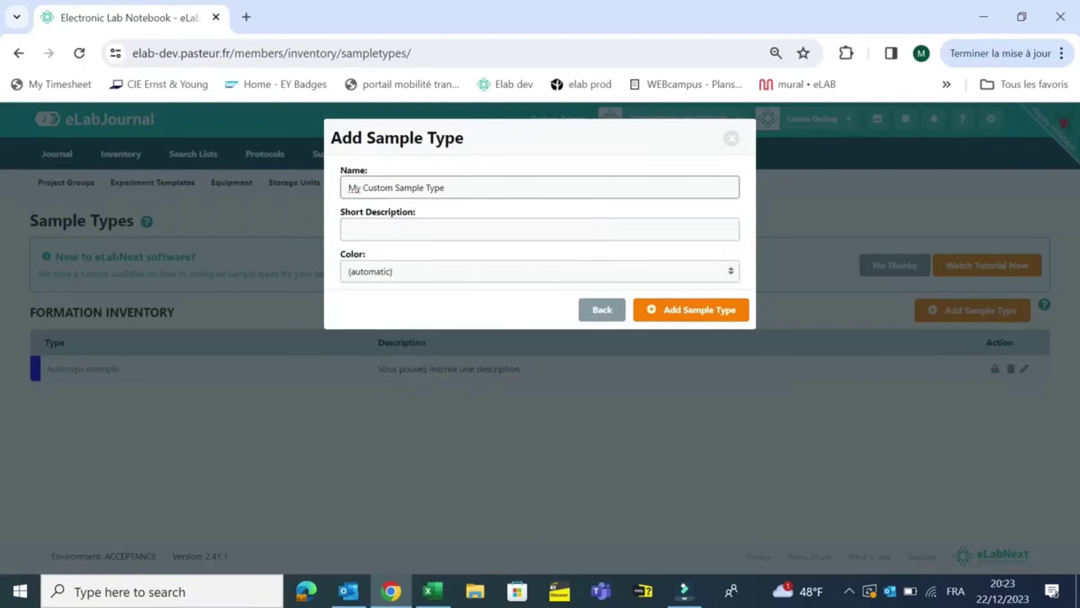
- Name the custom sample type "Virus", give it the unassigned light cyan colour, leave its description empty, and add it
left_click_drag(447, 188, 307, 204)
key("BackSpace")
type("Virus")
left_click(358, 228)
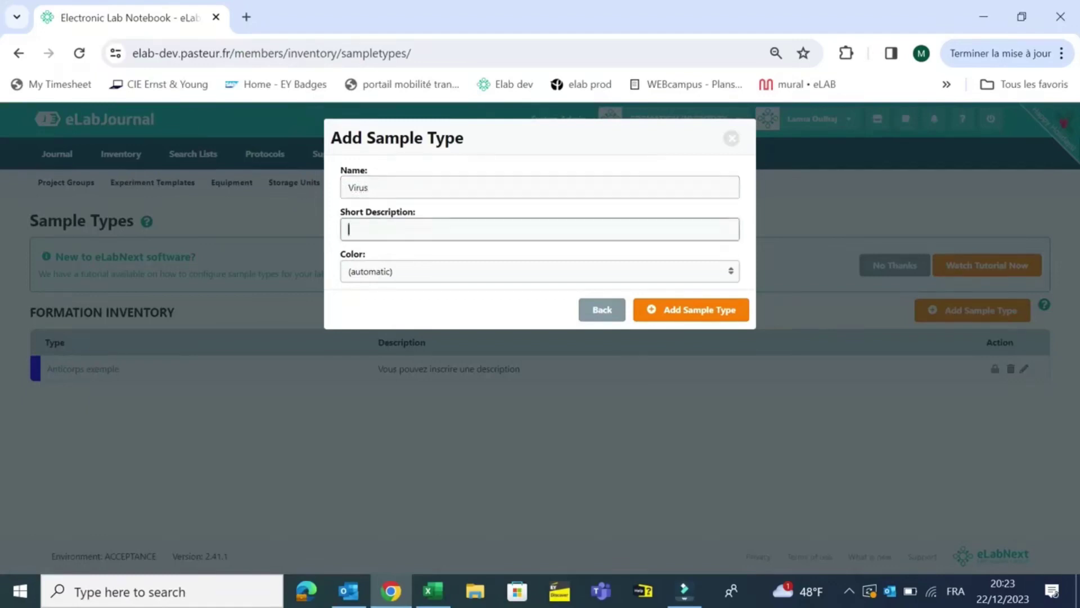
left_click(400, 271)
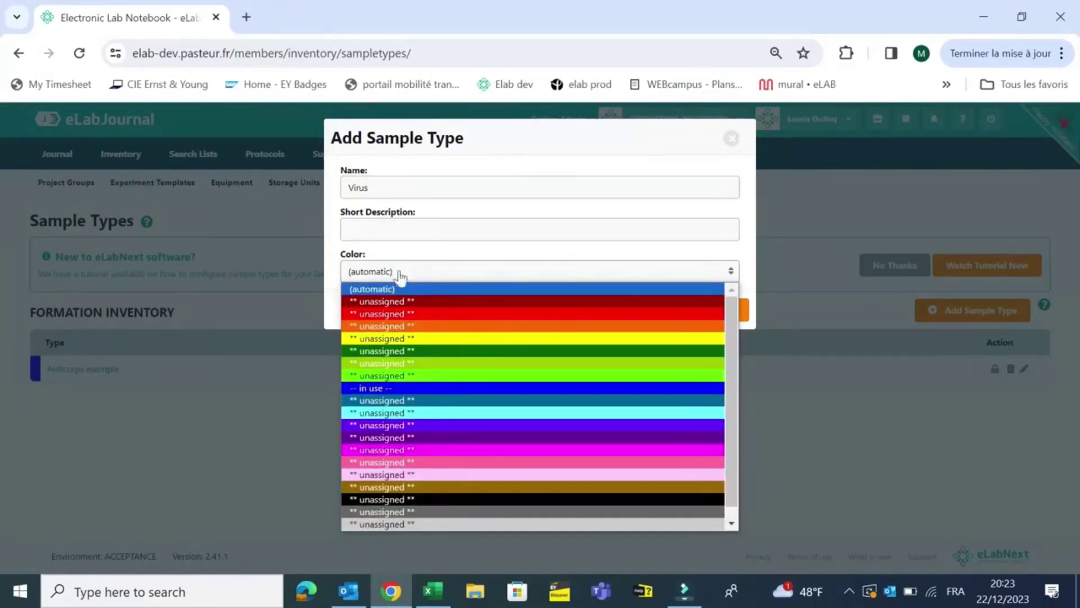
left_click(405, 413)
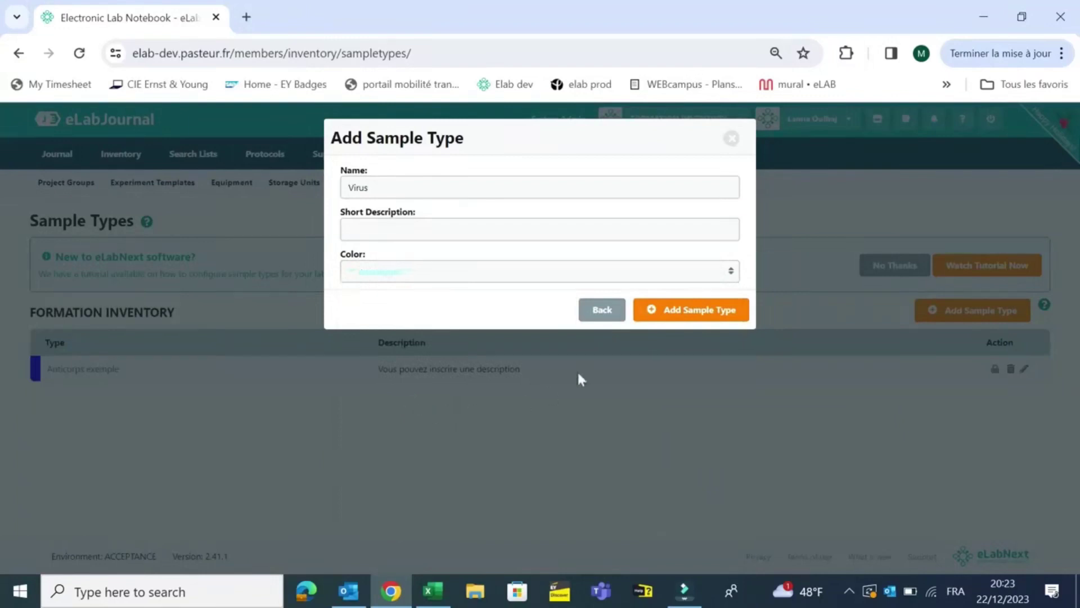
left_click(665, 314)
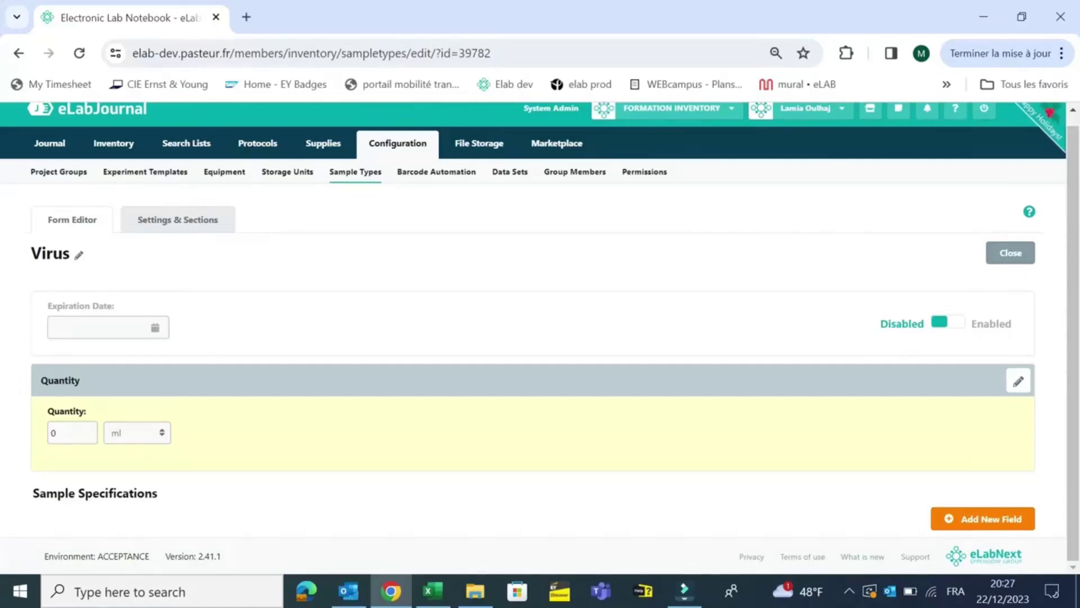
- Add a required Short Textfield named "Virus name" to the sample specifications and try repositioning it in the form
left_click(1015, 516)
left_click(506, 196)
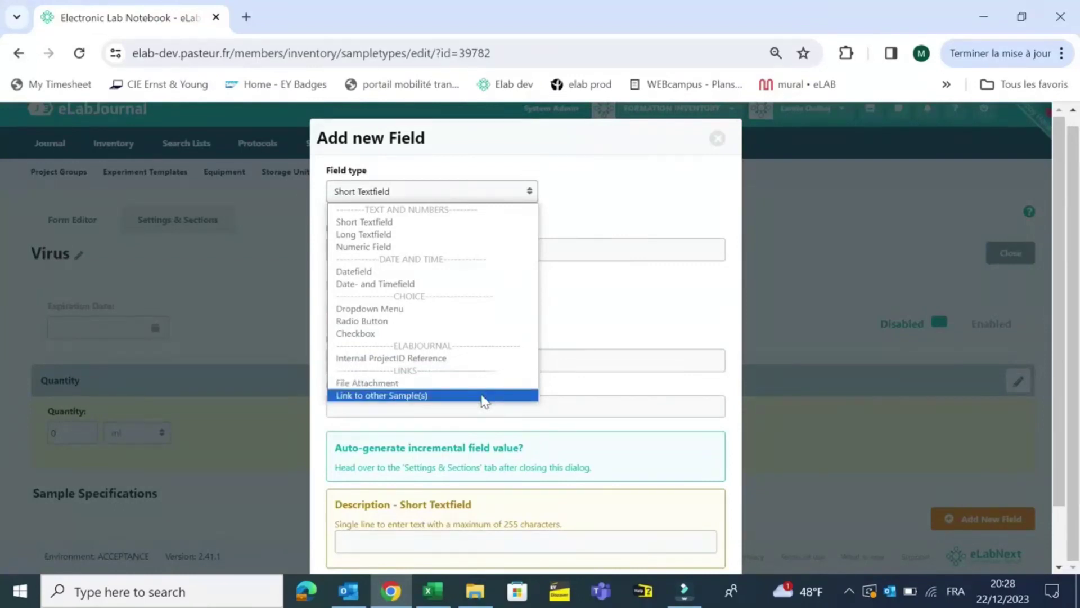
left_click(410, 222)
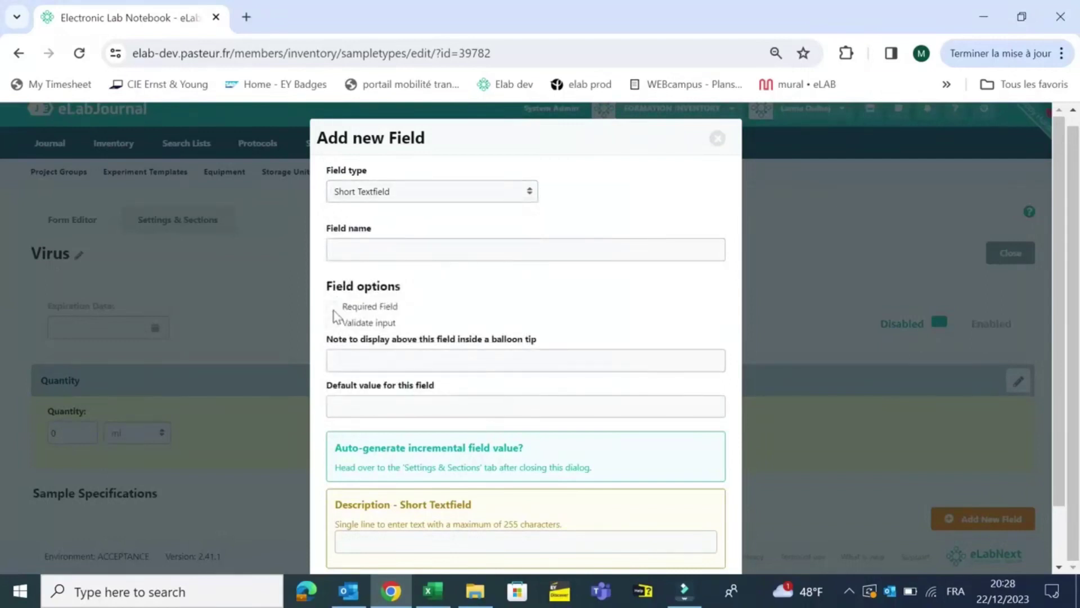
left_click(333, 307)
scroll(336, 312, "down", 2)
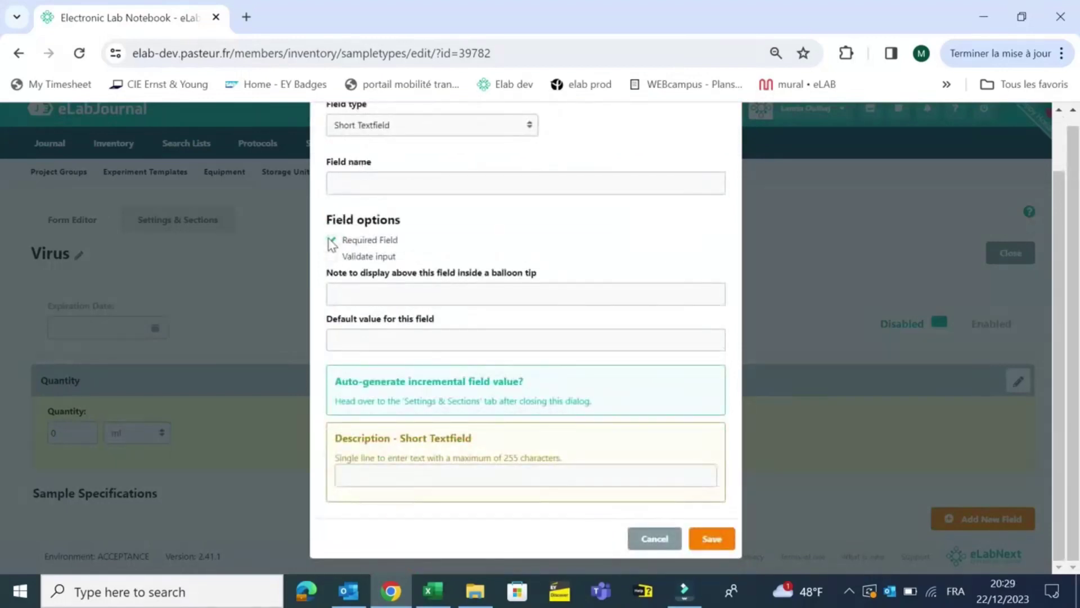
left_click(372, 182)
type("V")
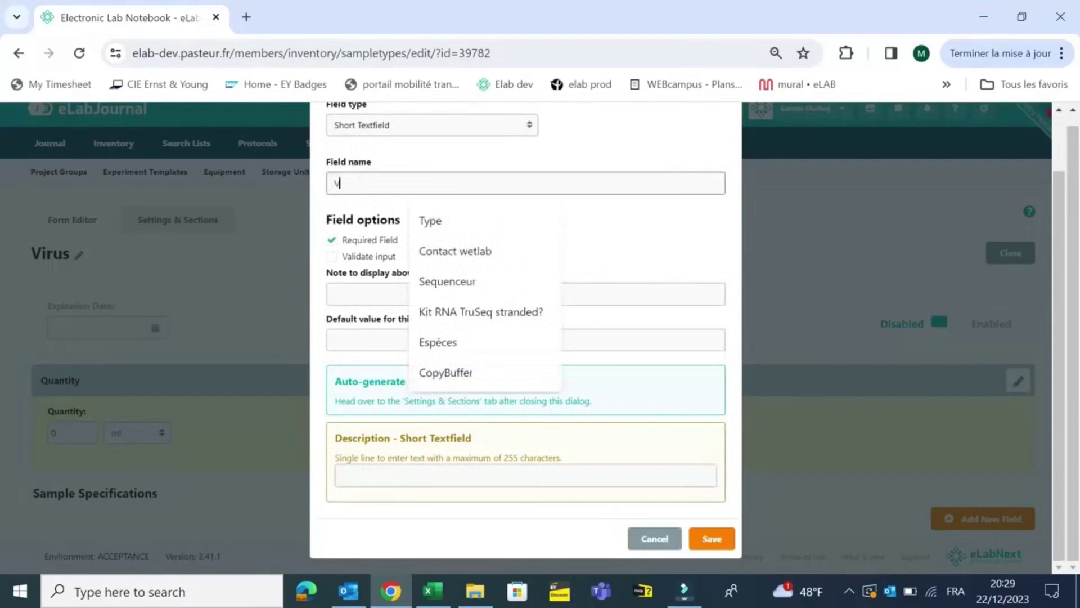
type("irus name")
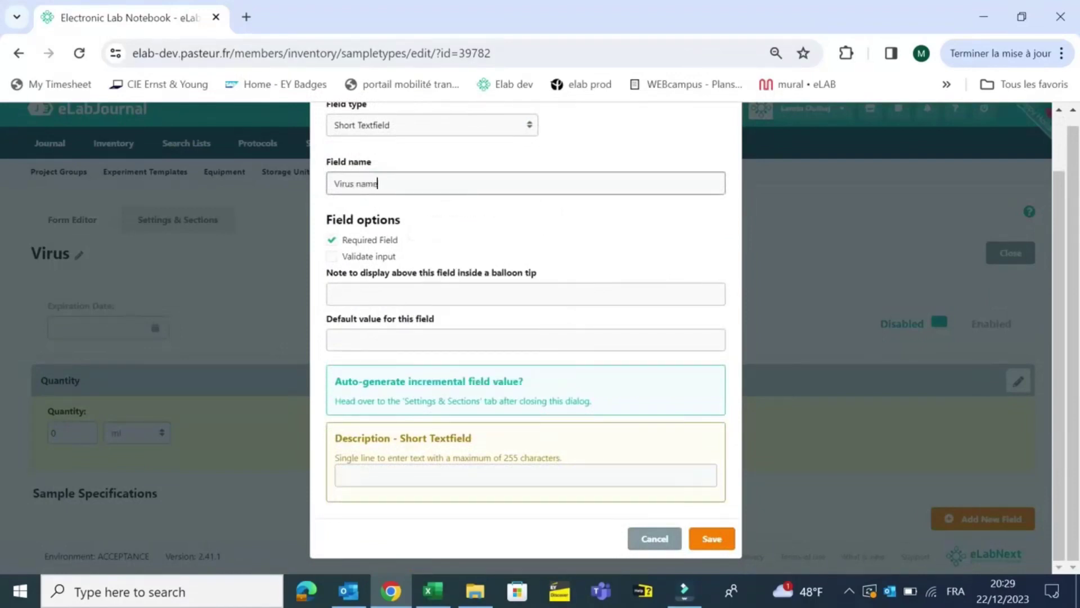
left_click(713, 539)
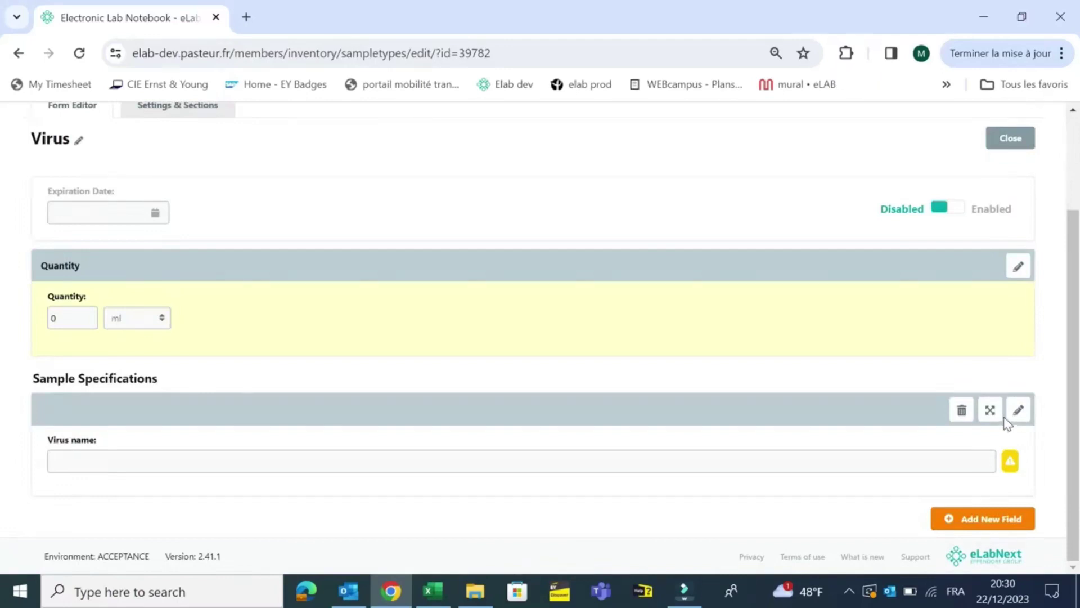
left_click_drag(990, 410, 991, 250)
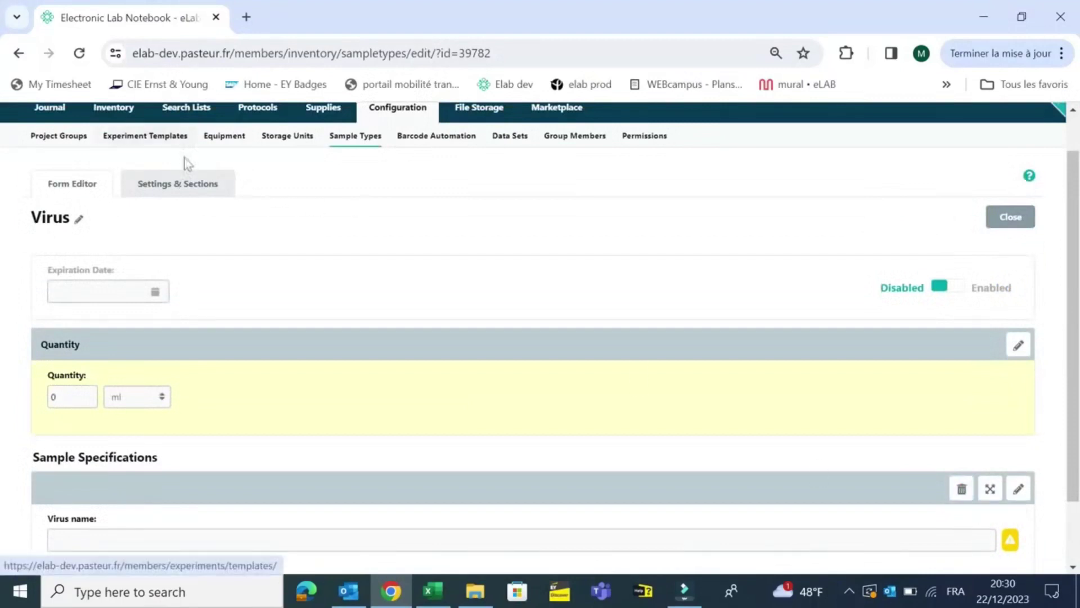
- Examine the name, description and colour settings of the Virus sample type
left_click(185, 188)
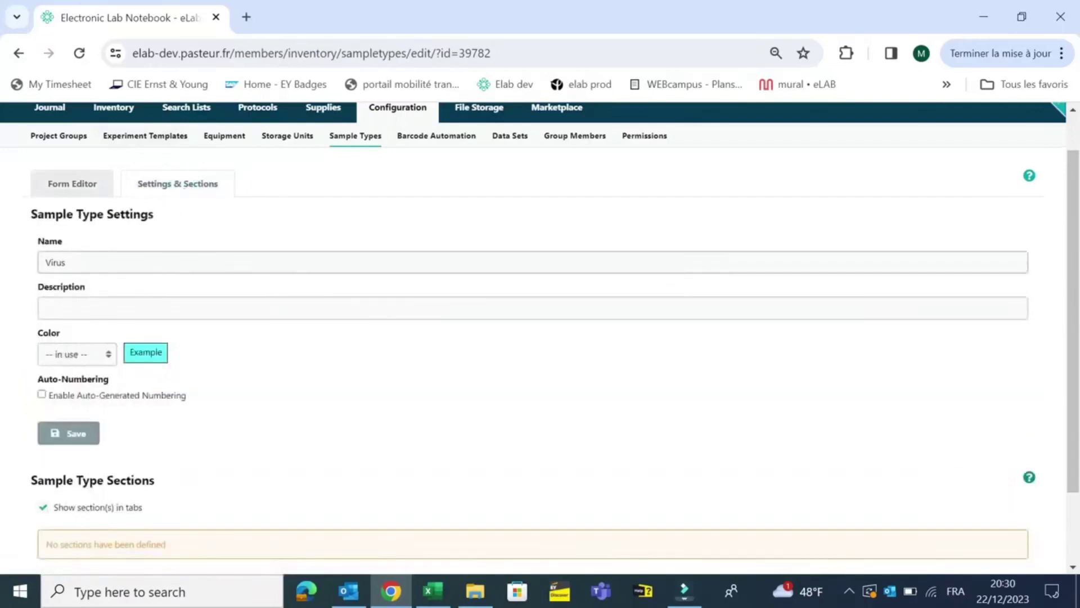
left_click(168, 263)
left_click(155, 302)
left_click(108, 356)
left_click(301, 419)
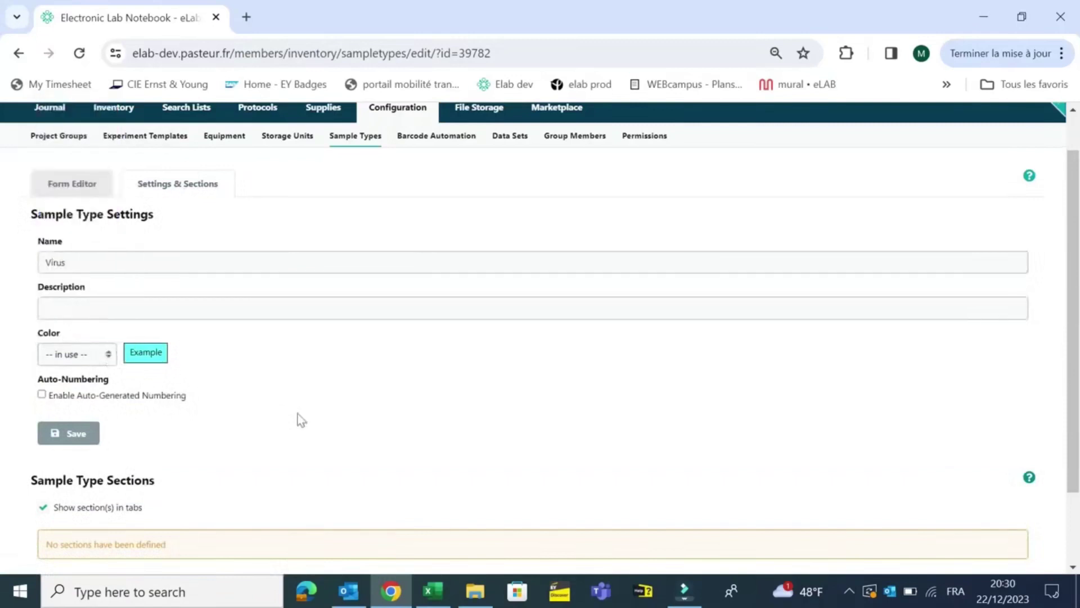
- Enable auto-generated numbering on the Name field and look over its numbering options and the sample type sections
left_click(42, 395)
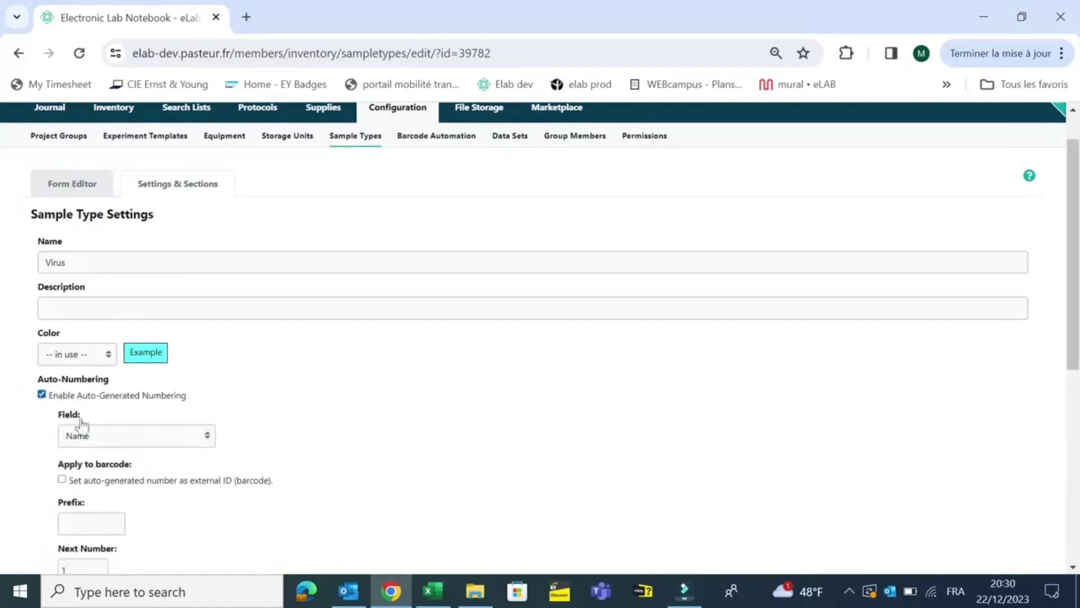
scroll(103, 433, "down", 1)
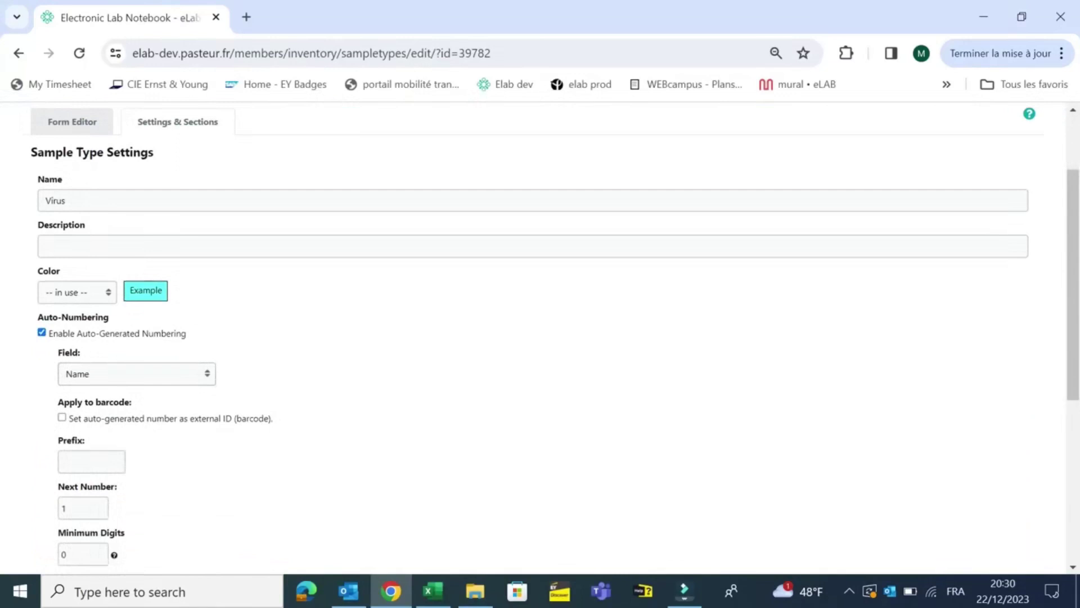
scroll(113, 448, "down", 1)
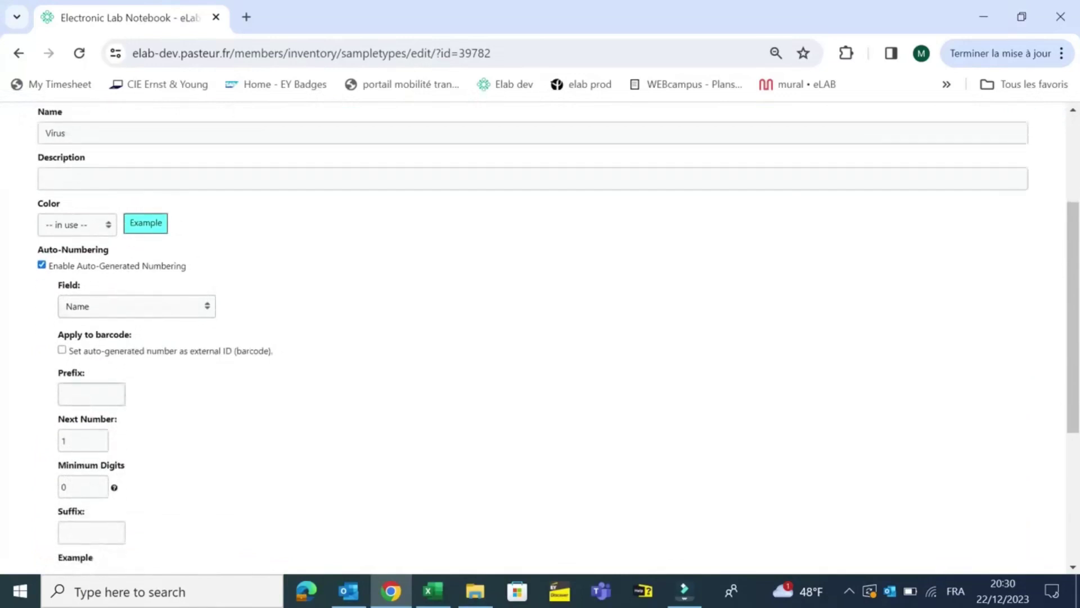
scroll(144, 442, "down", 2)
left_click(92, 394)
left_click(281, 441)
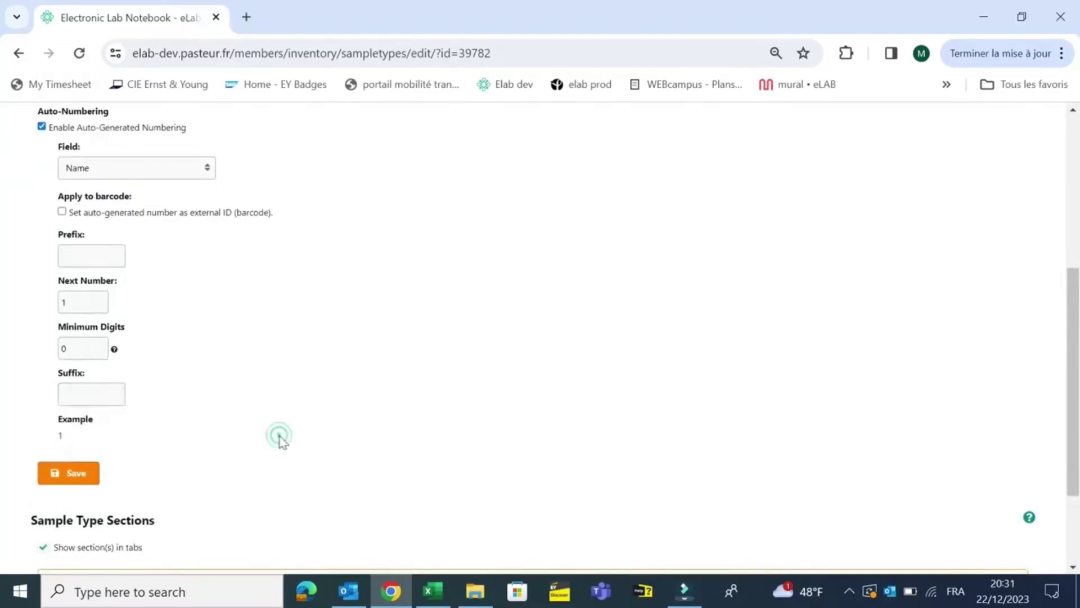
scroll(281, 442, "down", 2)
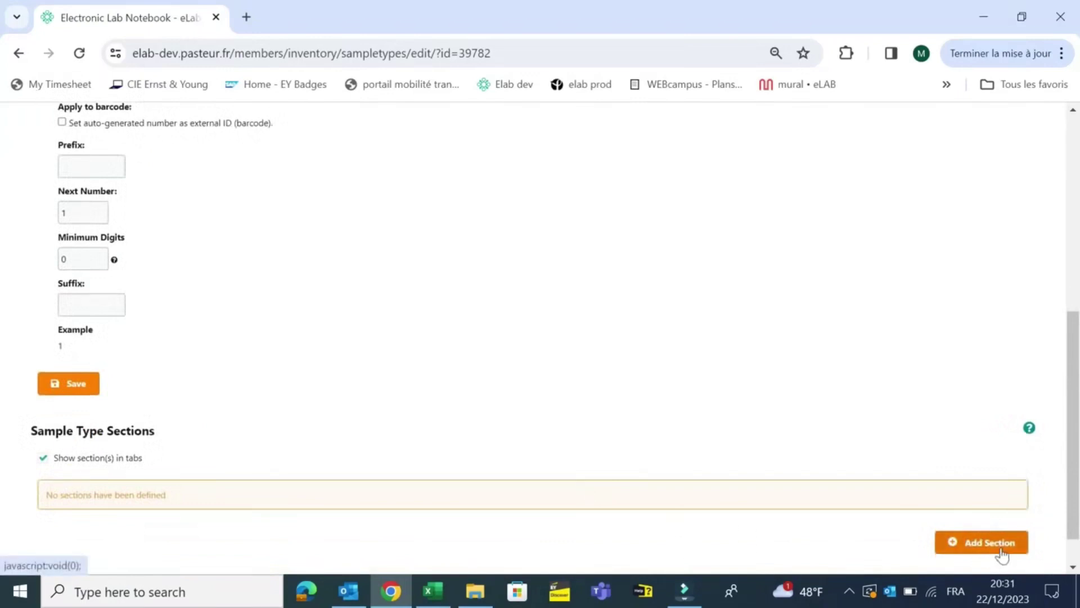
- Return to the Virus form editor and close the sample type, going back to the sample types list
scroll(932, 368, "up", 1)
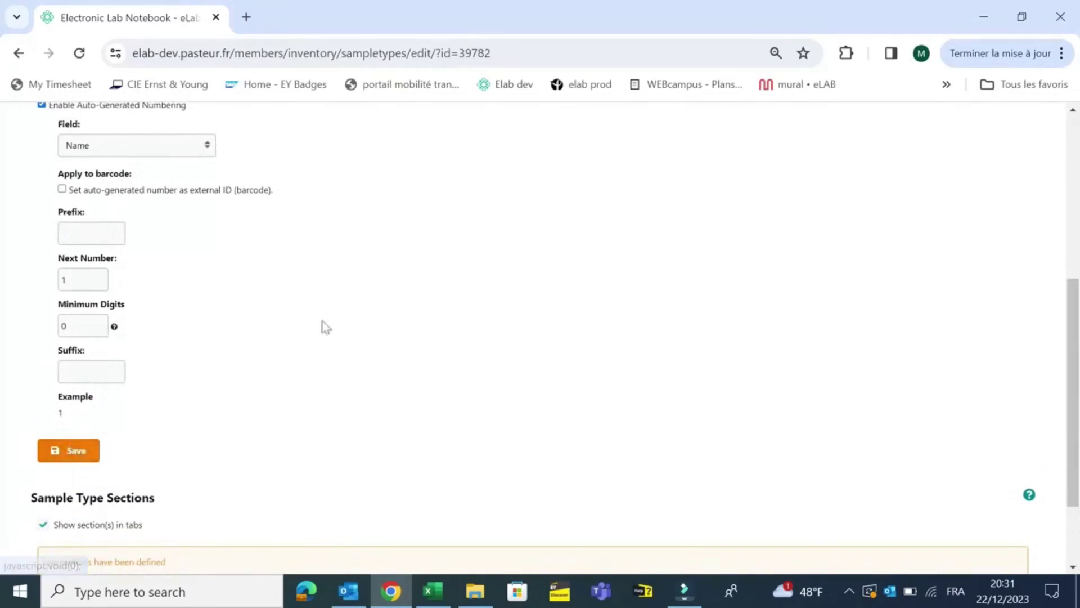
scroll(323, 326, "up", 6)
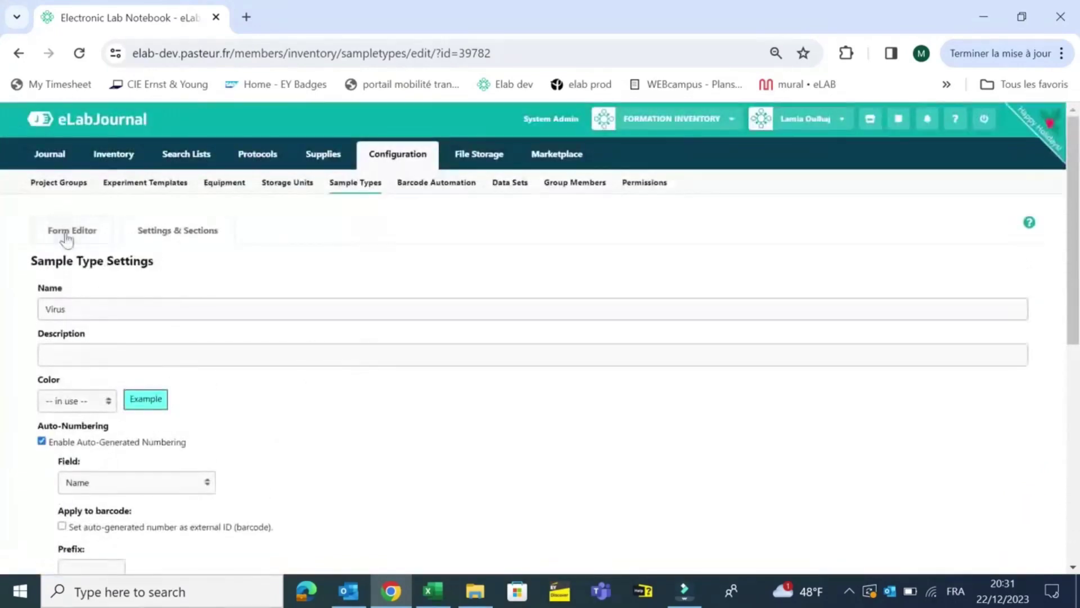
left_click(67, 238)
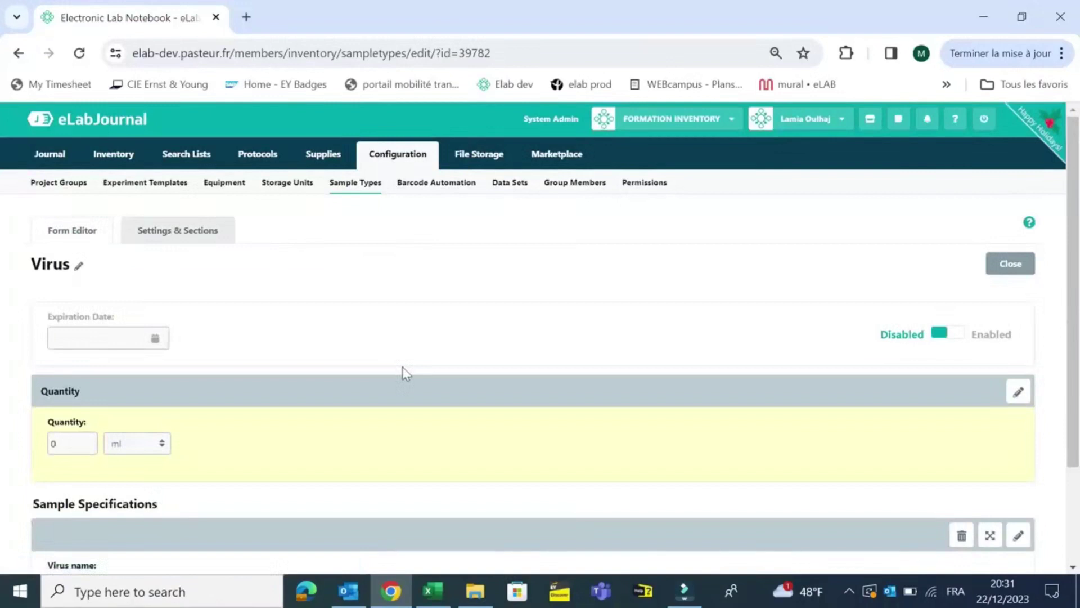
left_click(1011, 264)
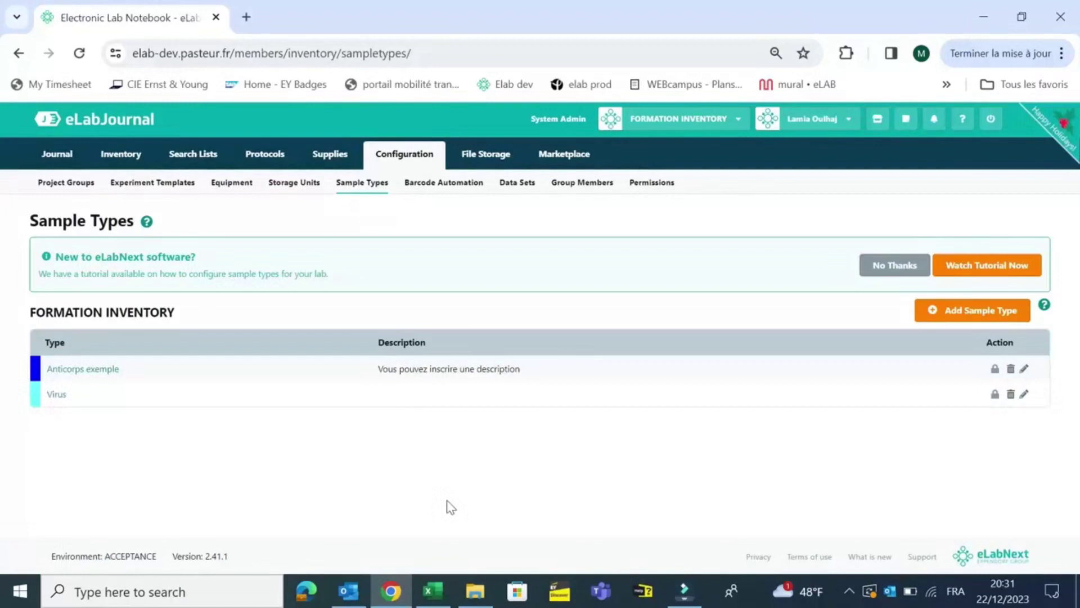
- Switch to Sample type exemple.xlsx in Excel and select in turn row 2, the Name column and the number column
left_click(432, 596)
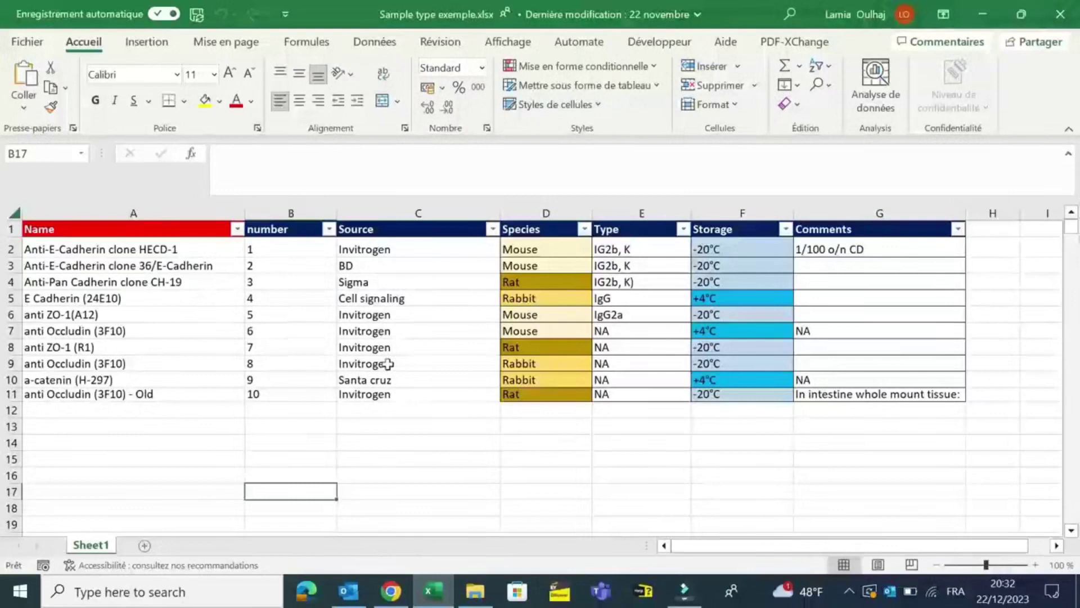
left_click(12, 249)
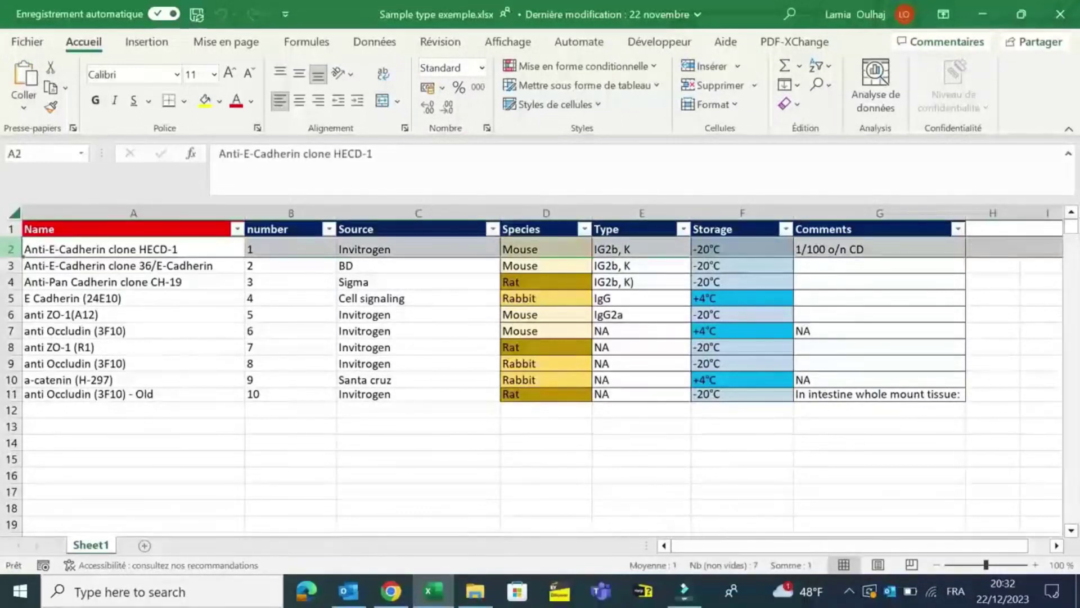
left_click(90, 210)
left_click(263, 211)
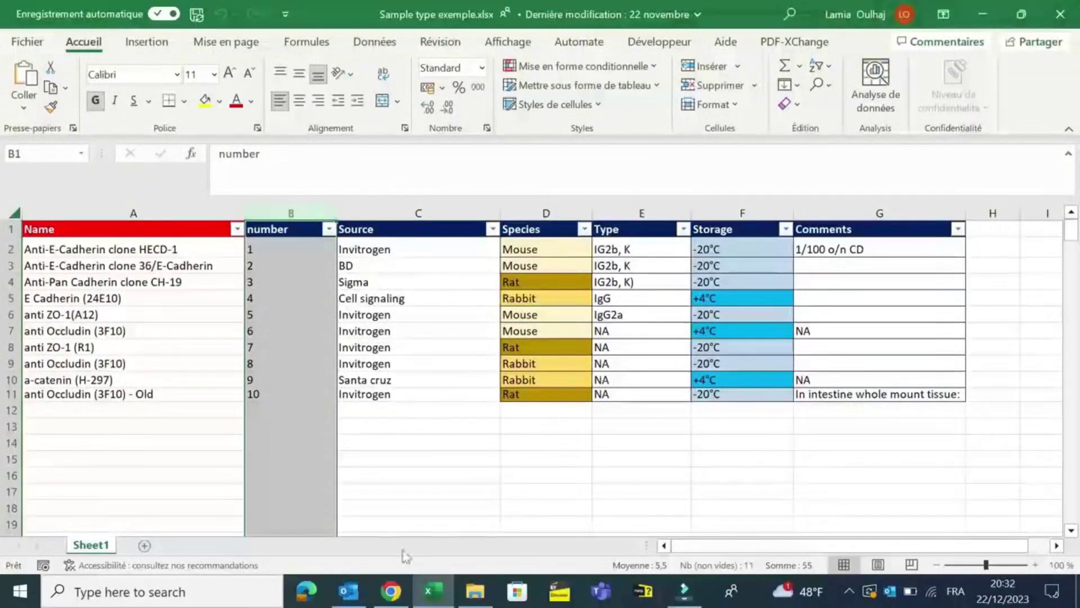
- Switch back to eLabJournal in Chrome, open the "Anticorps exemple" sample type and examine its sample specification fields
left_click(390, 590)
left_click(103, 369)
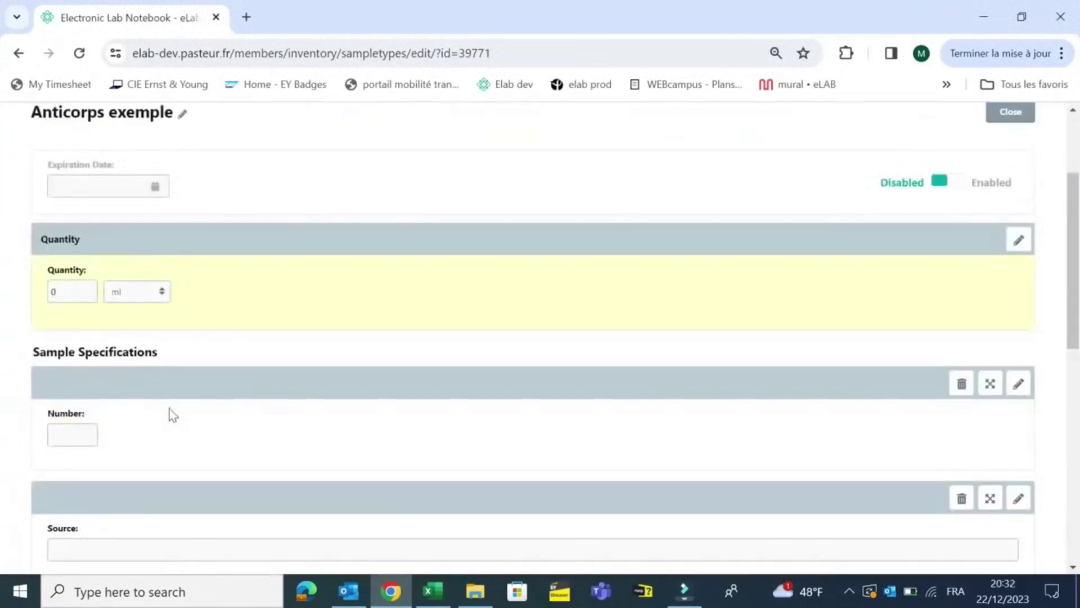
scroll(171, 415, "down", 3)
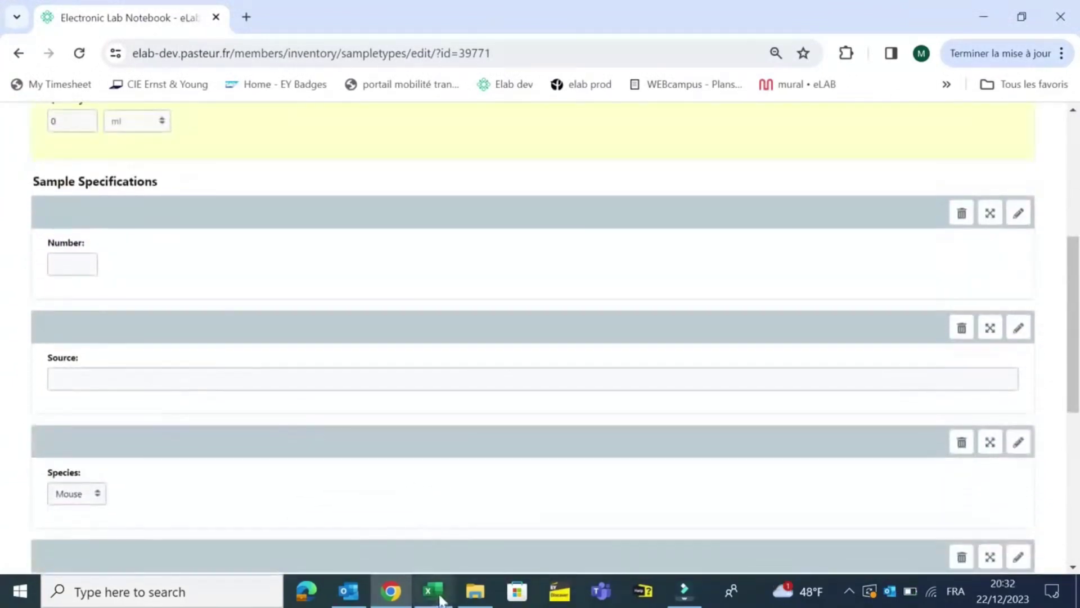
- Switch to the Excel workbook and select the Name column for comparison with the form fields
left_click(433, 591)
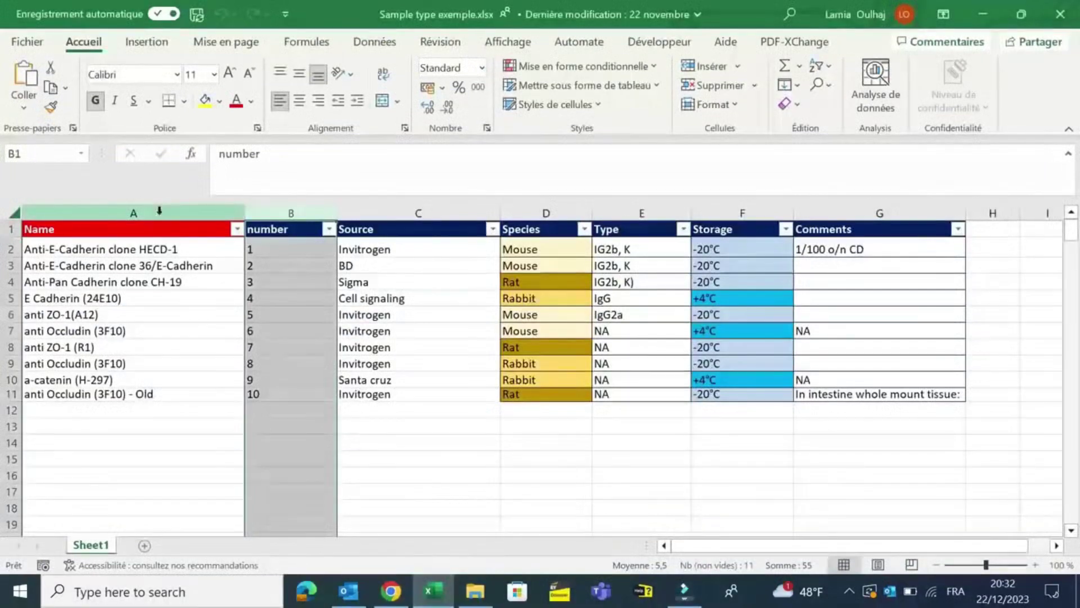
left_click(159, 211)
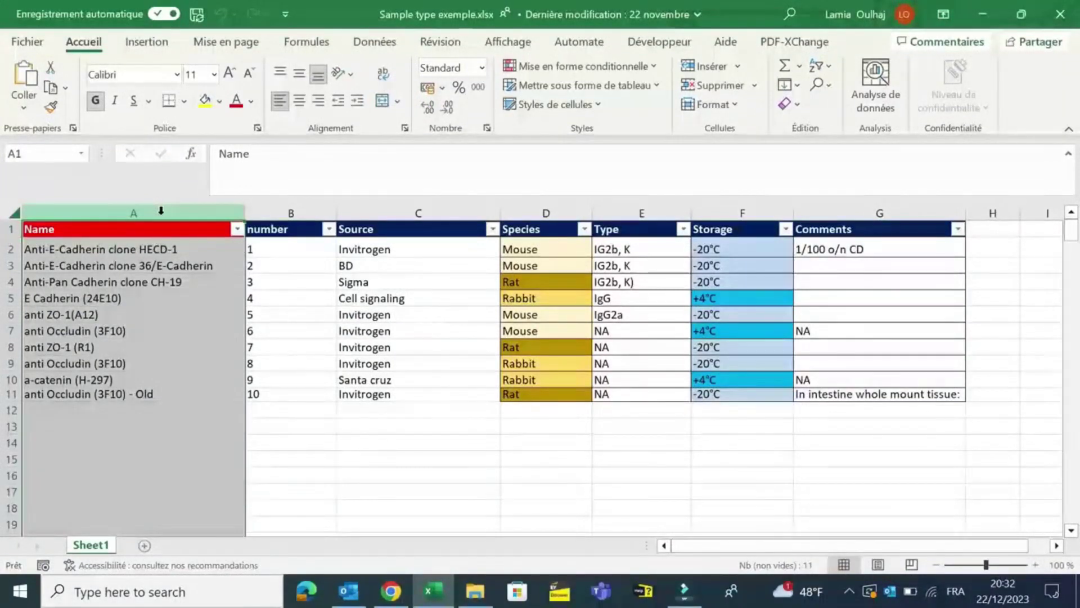
- Select the number column in Excel, switch to eLabJournal in Chrome and inspect the Number field's settings, closing them without changes
left_click(270, 213)
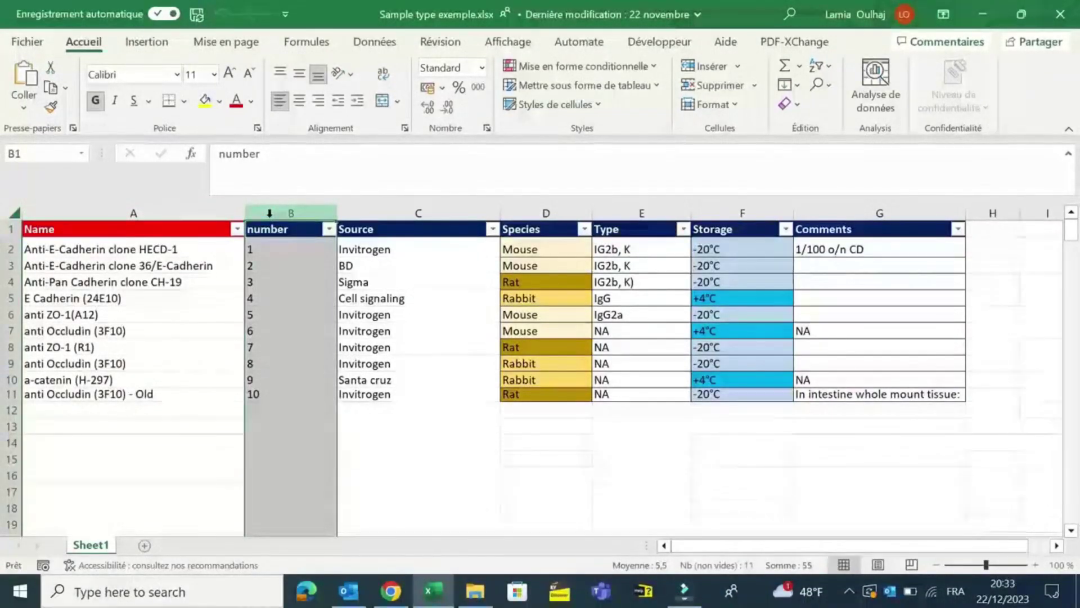
left_click(391, 591)
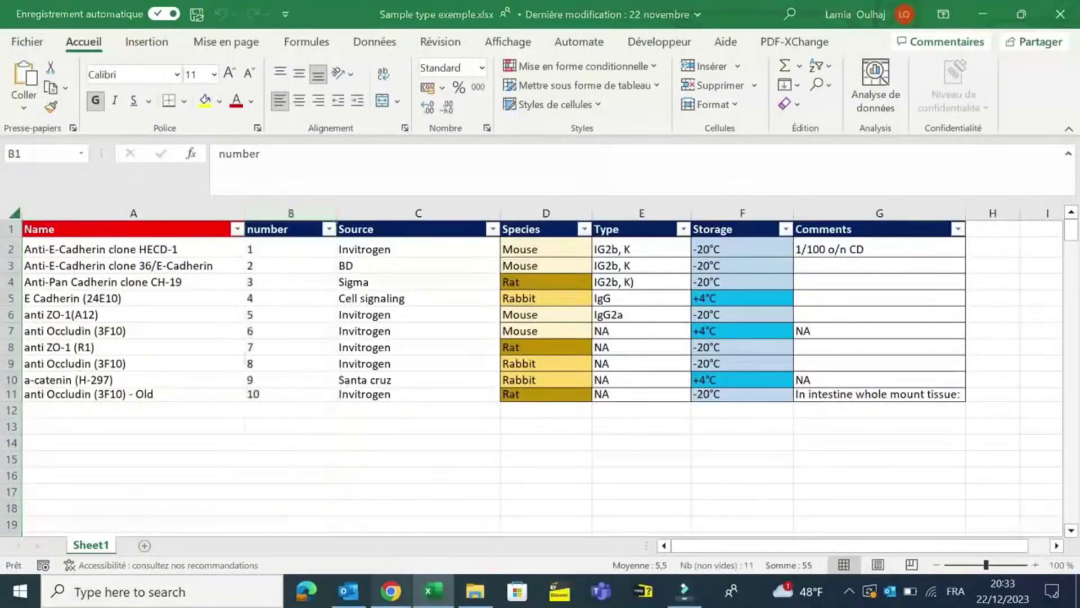
scroll(540, 338, "up", 1)
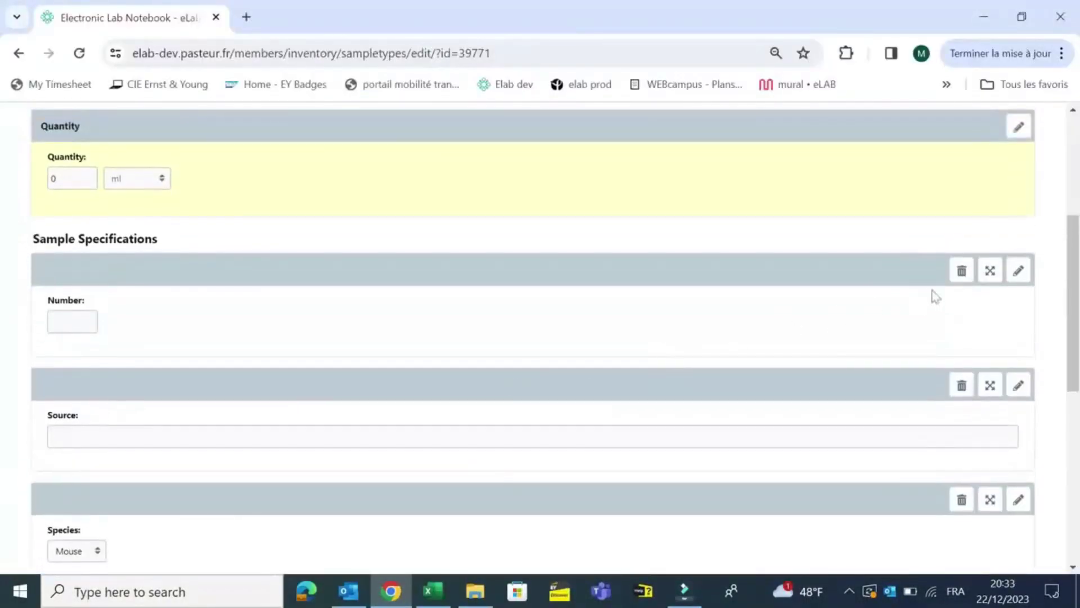
left_click(1018, 269)
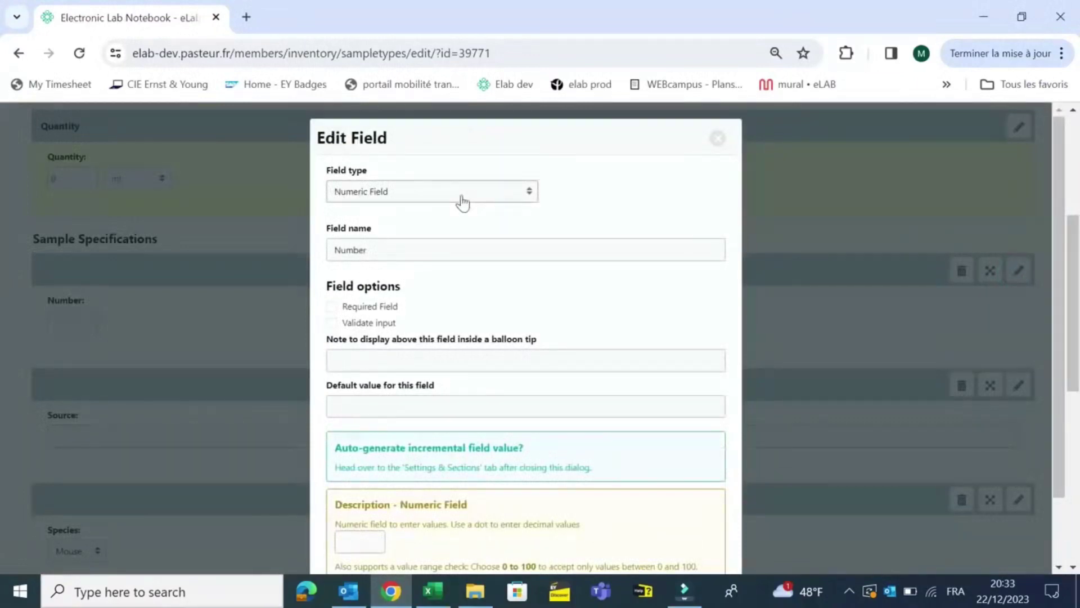
left_click(718, 138)
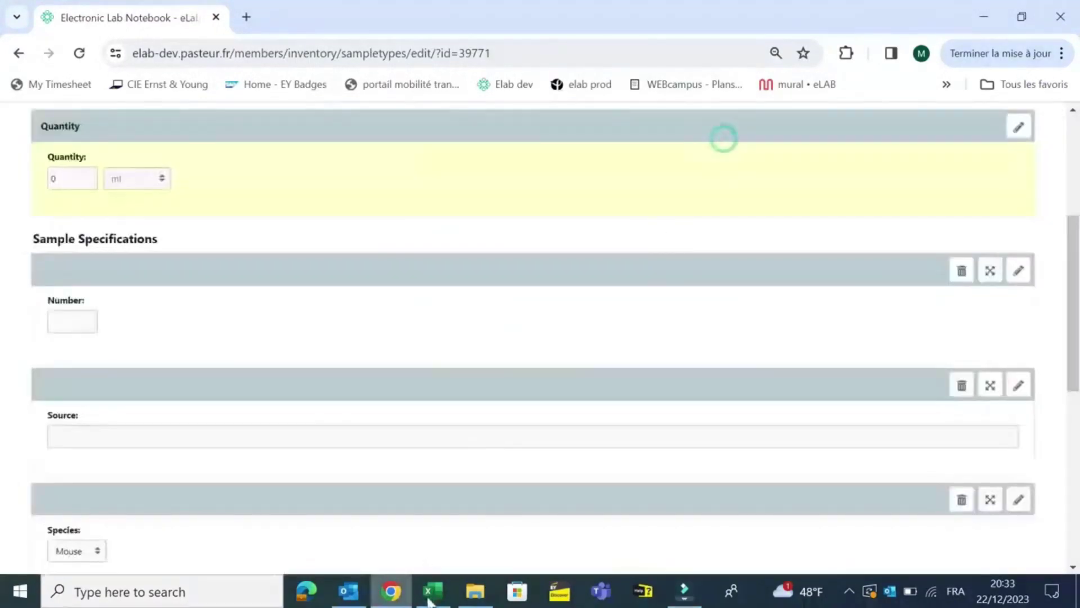
- Select the Source, Type and Comments columns in Excel in turn, and examine the matching fields in the eLabJournal form in Chrome
left_click(430, 597)
left_click(418, 213)
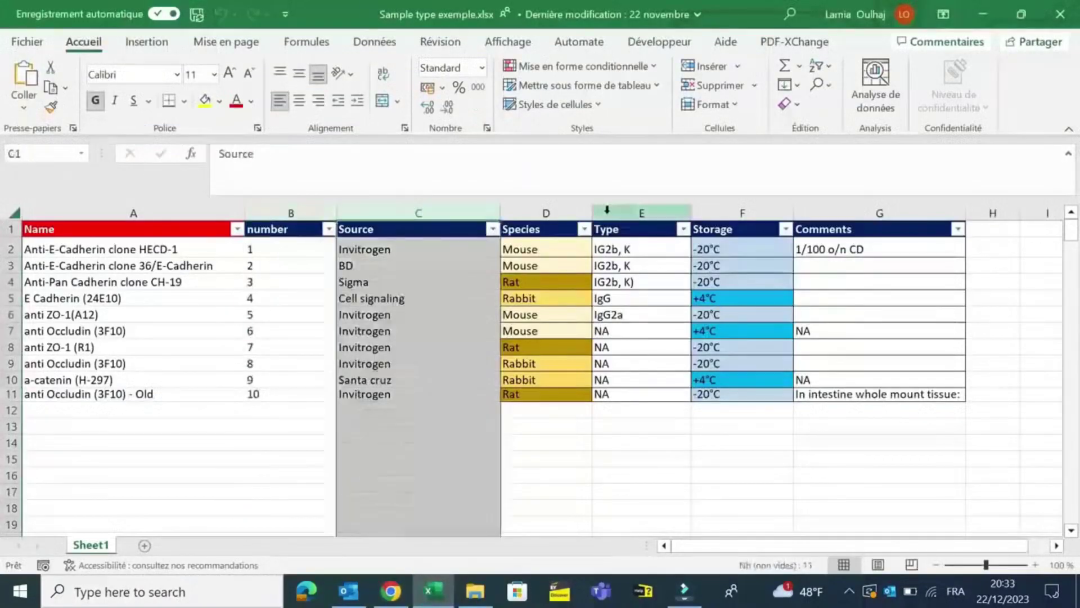
left_click(606, 209)
left_click(826, 209)
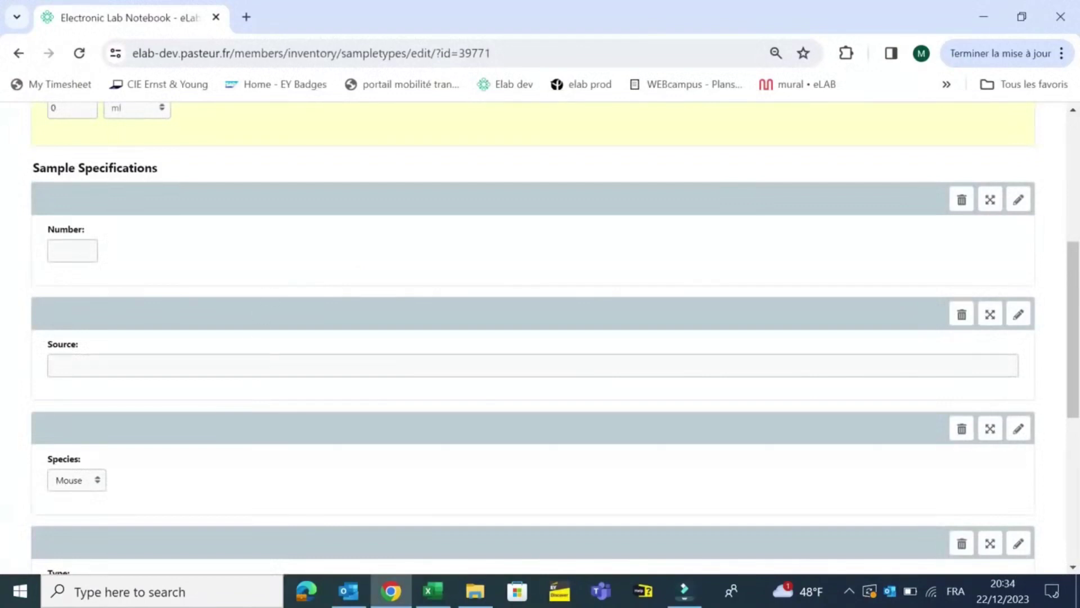
scroll(247, 366, "down", 3)
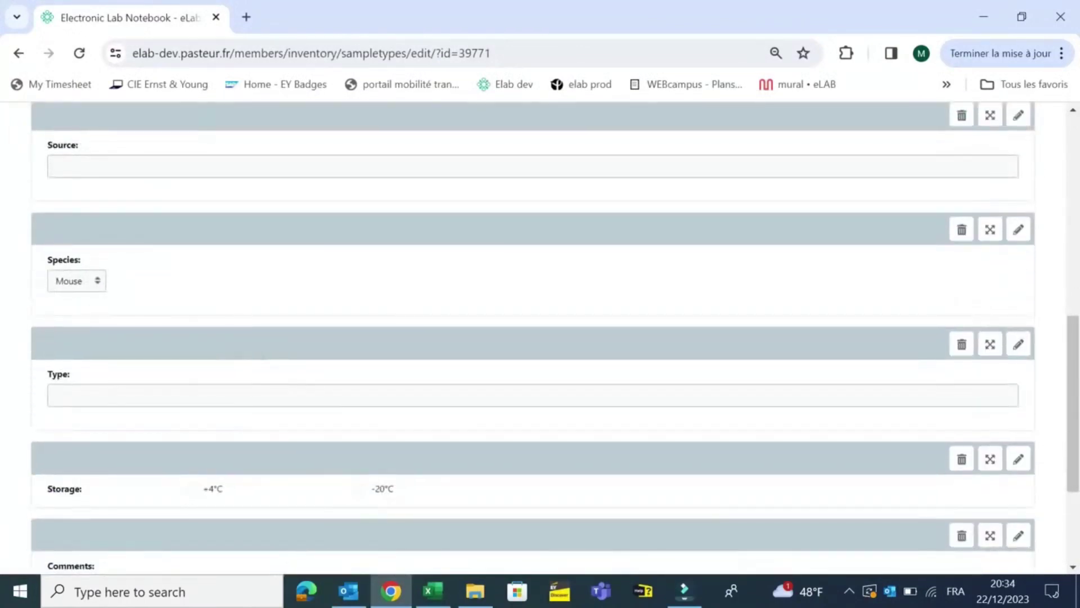
scroll(246, 388, "down", 3)
left_click(230, 428)
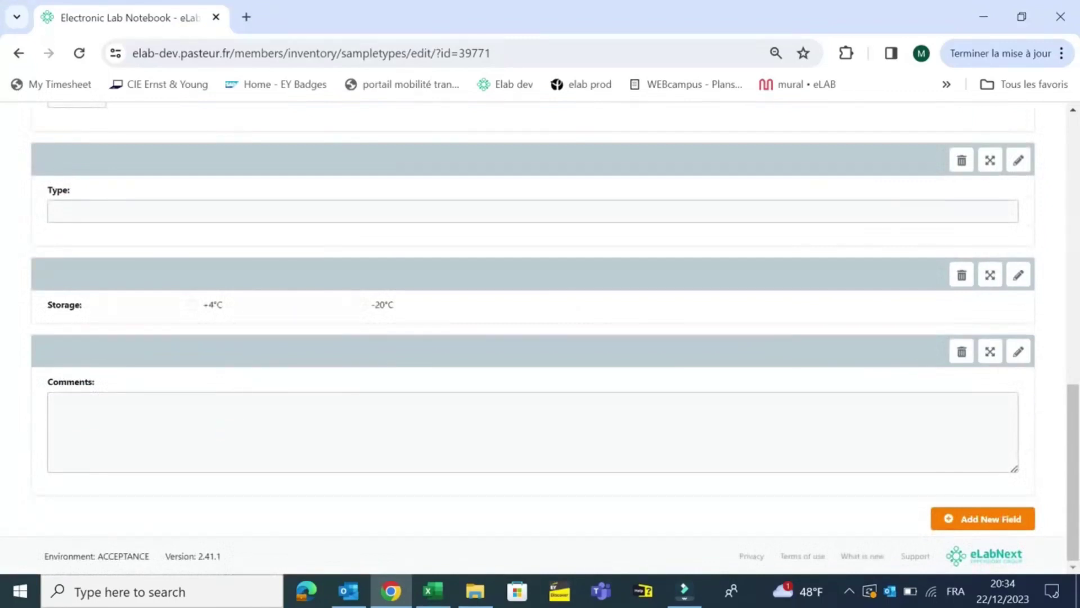
- Switch to Excel and select the Species column, its header and its Mouse and Rabbit cells in turn
left_click(432, 590)
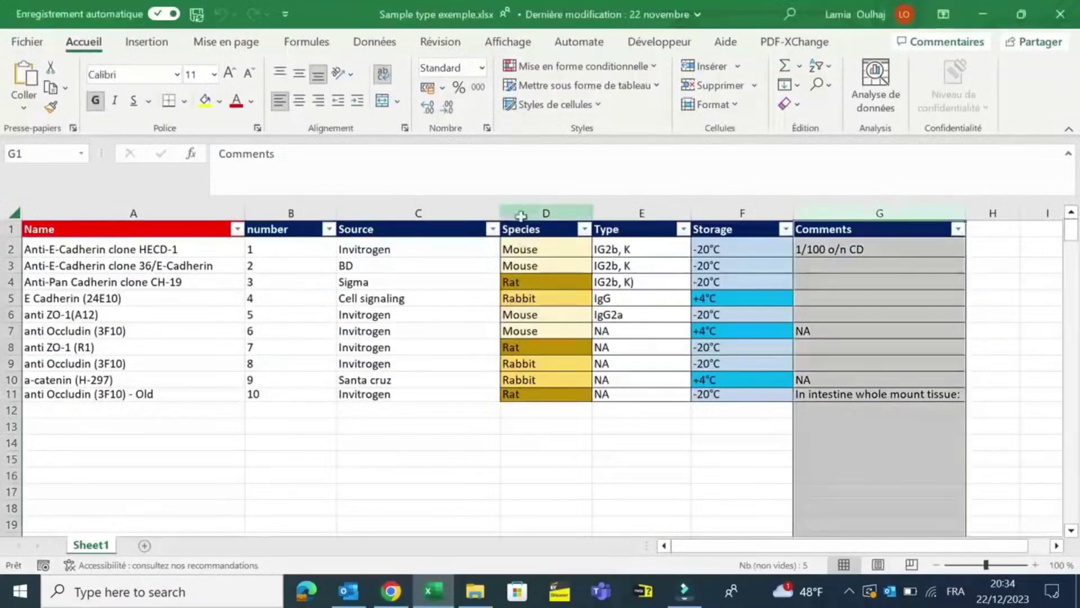
left_click(521, 213)
left_click(523, 229)
left_click(526, 265)
left_click(533, 293)
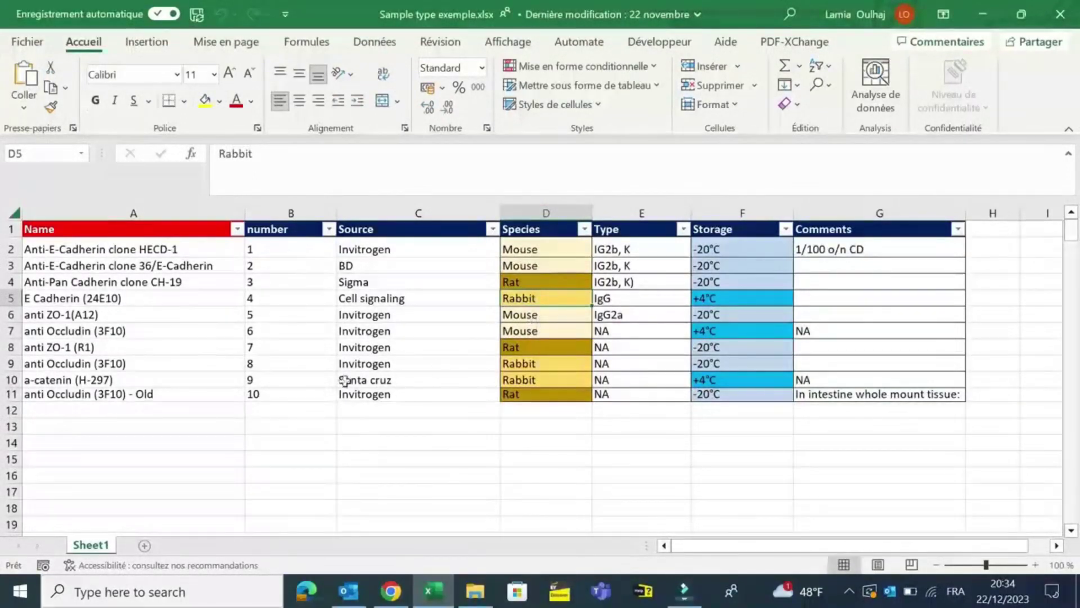
- Switch back to eLabJournal in Chrome and inspect the Species field's type and dropdown values, closing its settings without changes
left_click(391, 590)
scroll(525, 248, "up", 5)
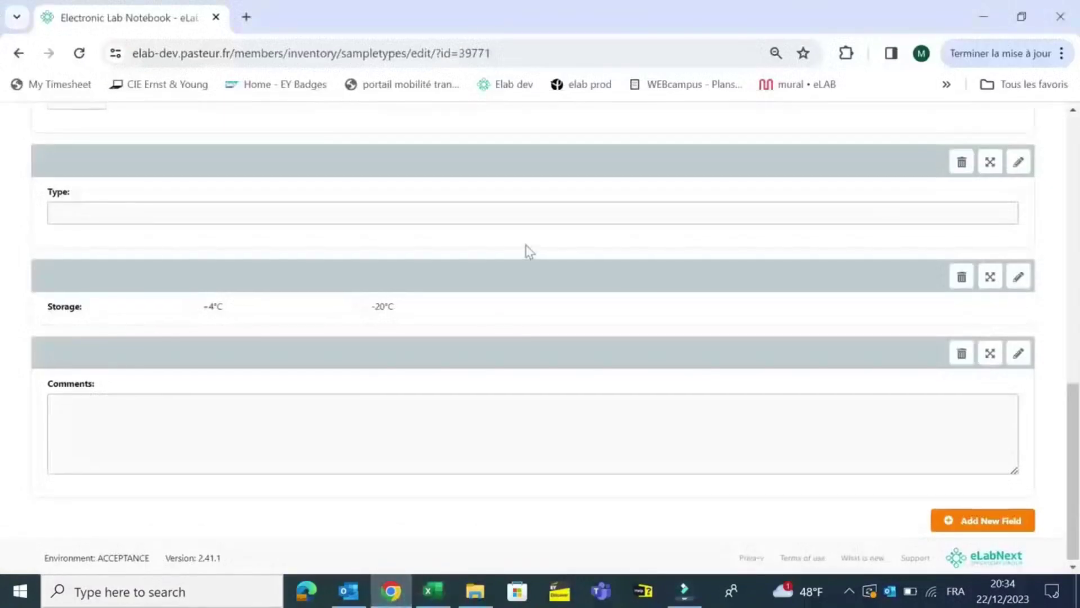
left_click(1018, 388)
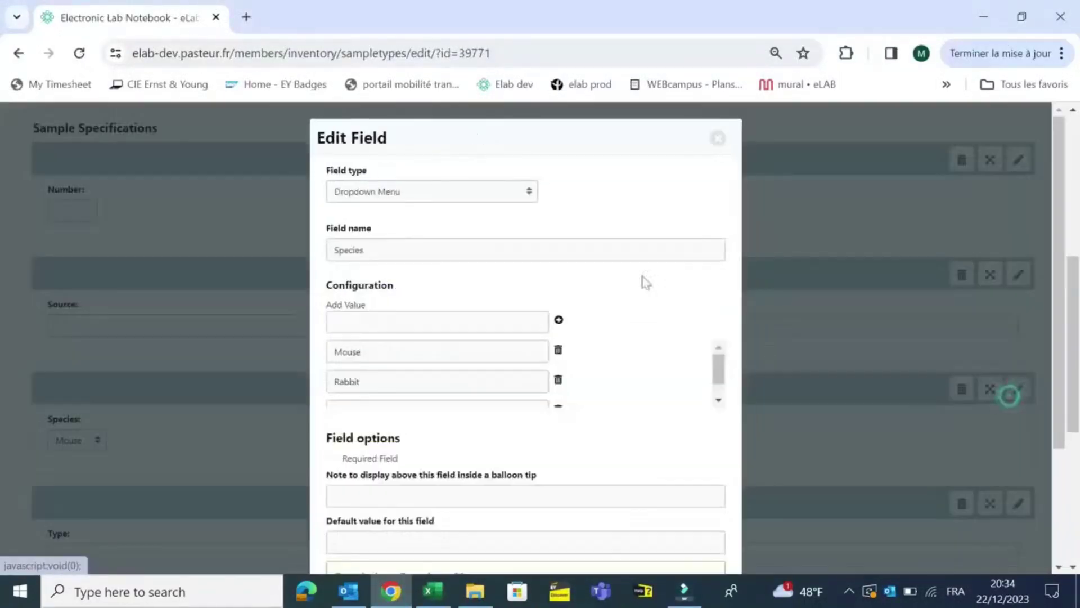
left_click(718, 139)
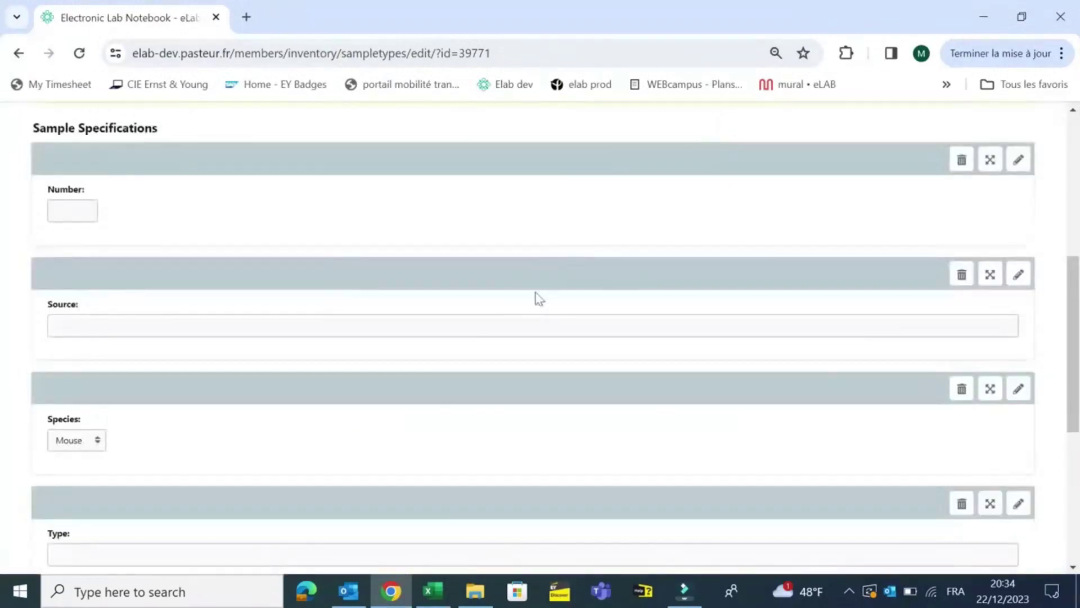
- Select the Storage column in Excel, return to eLabJournal in Chrome and inspect the Storage field's settings, closing them without changes
left_click(434, 597)
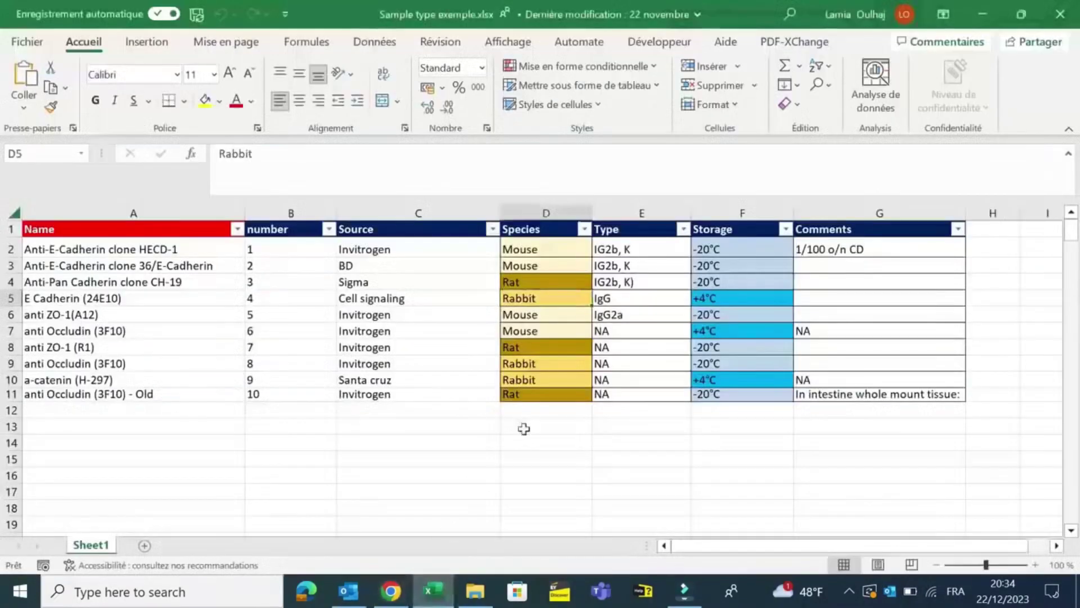
left_click(733, 214)
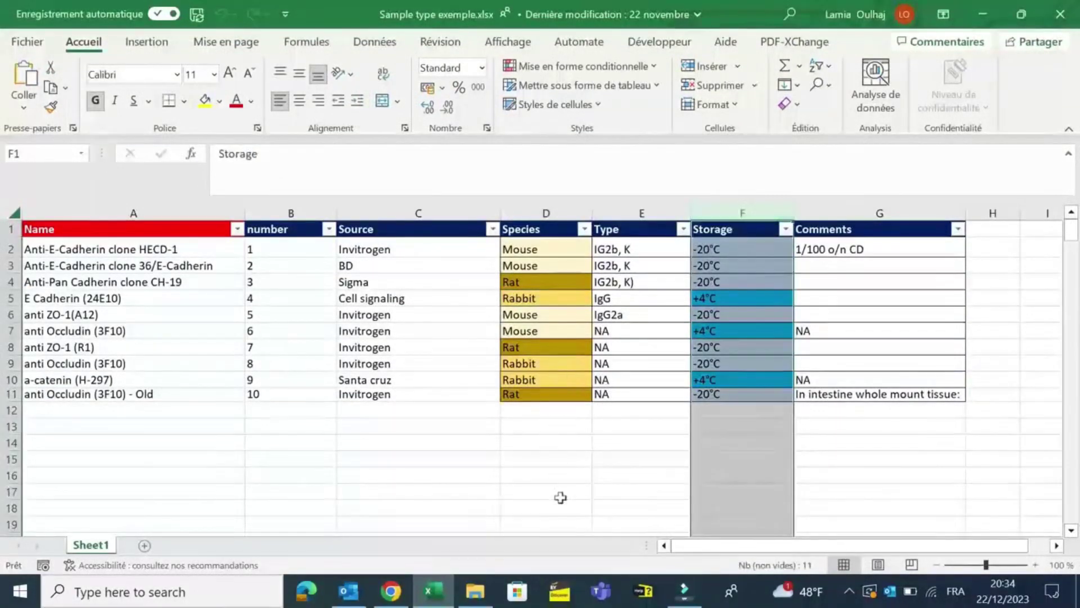
left_click(397, 595)
scroll(431, 505, "down", 4)
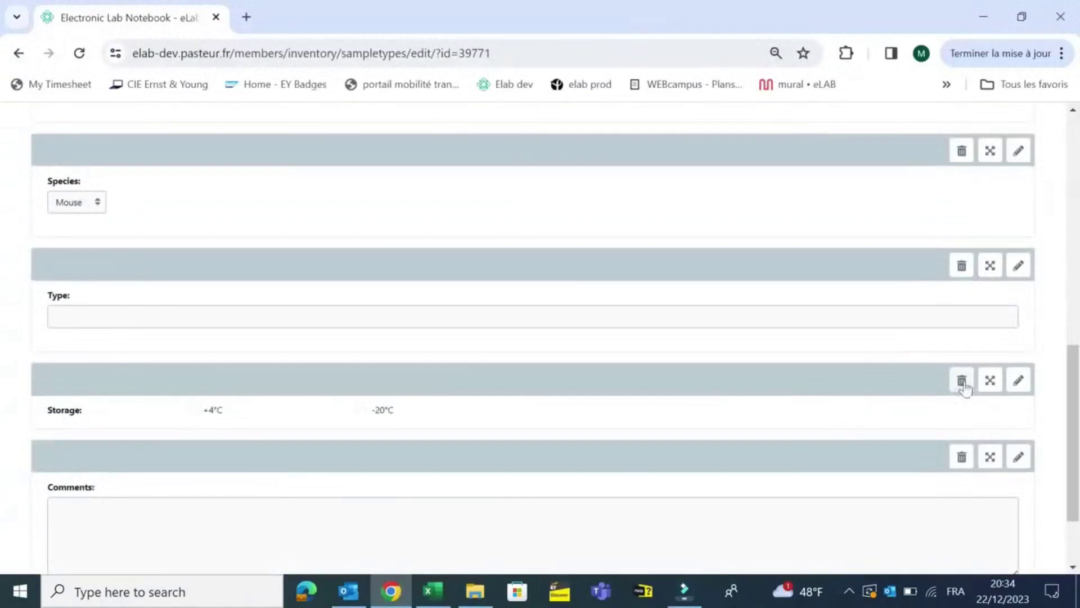
left_click(1017, 381)
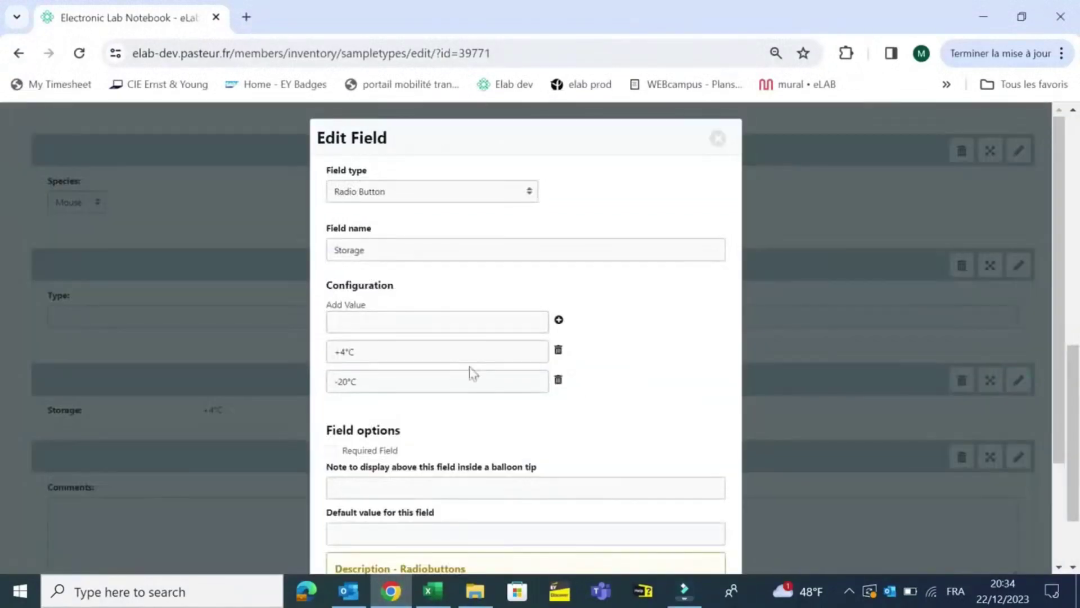
left_click(718, 138)
- Review the remaining fields of the Anticorps exemple form and close the sample type
scroll(722, 295, "down", 2)
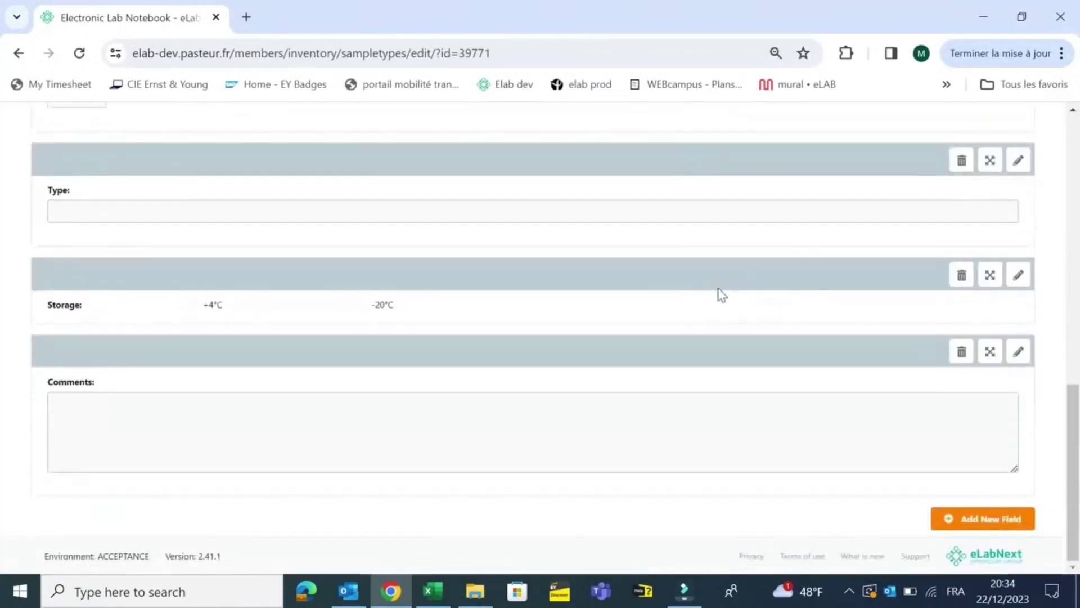
scroll(722, 294, "up", 8)
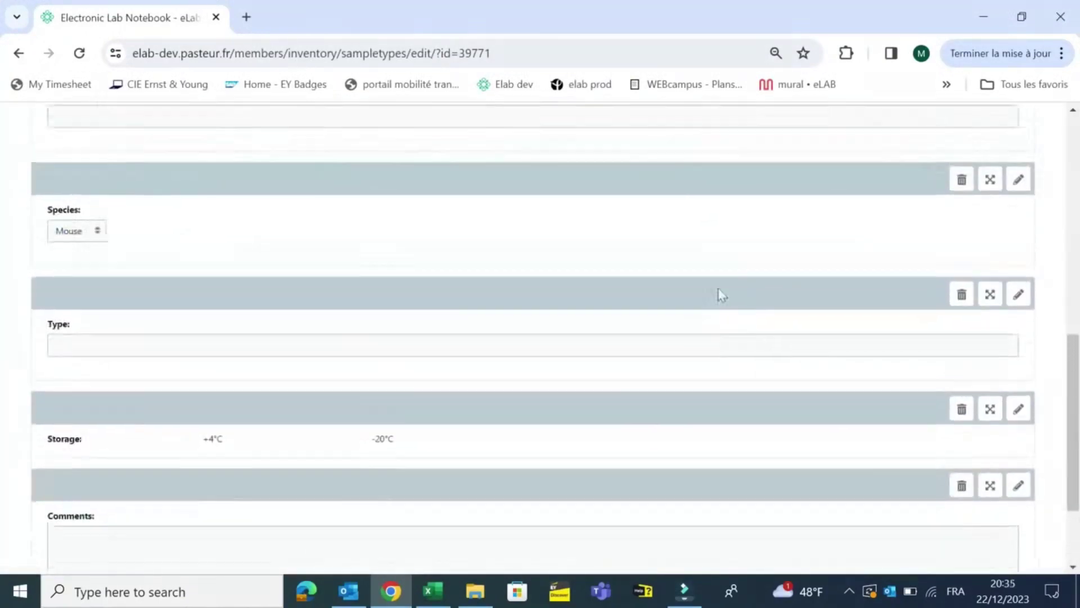
scroll(722, 295, "up", 5)
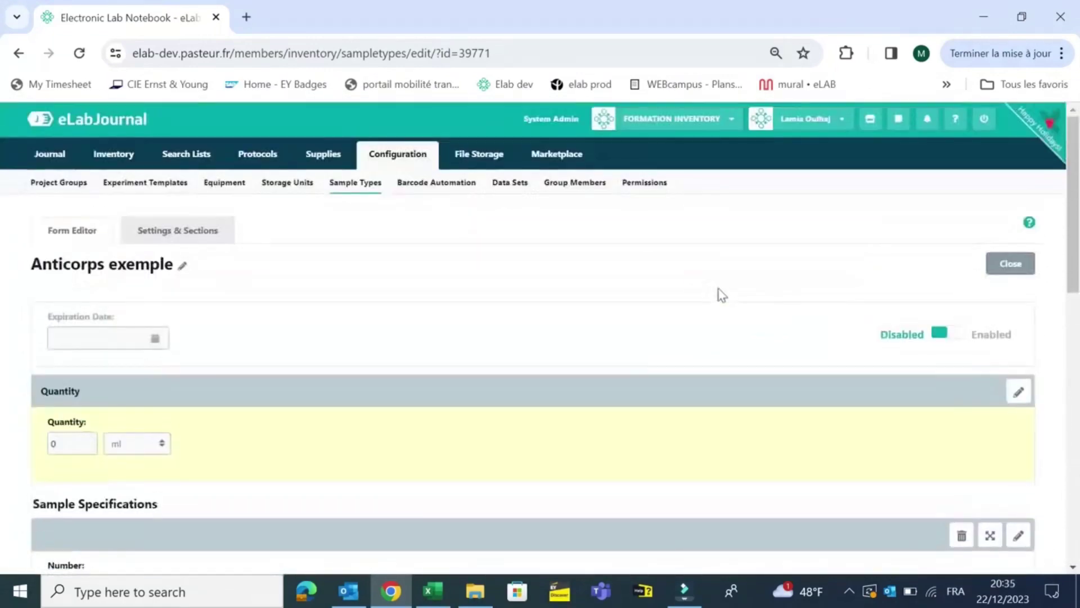
left_click(1019, 266)
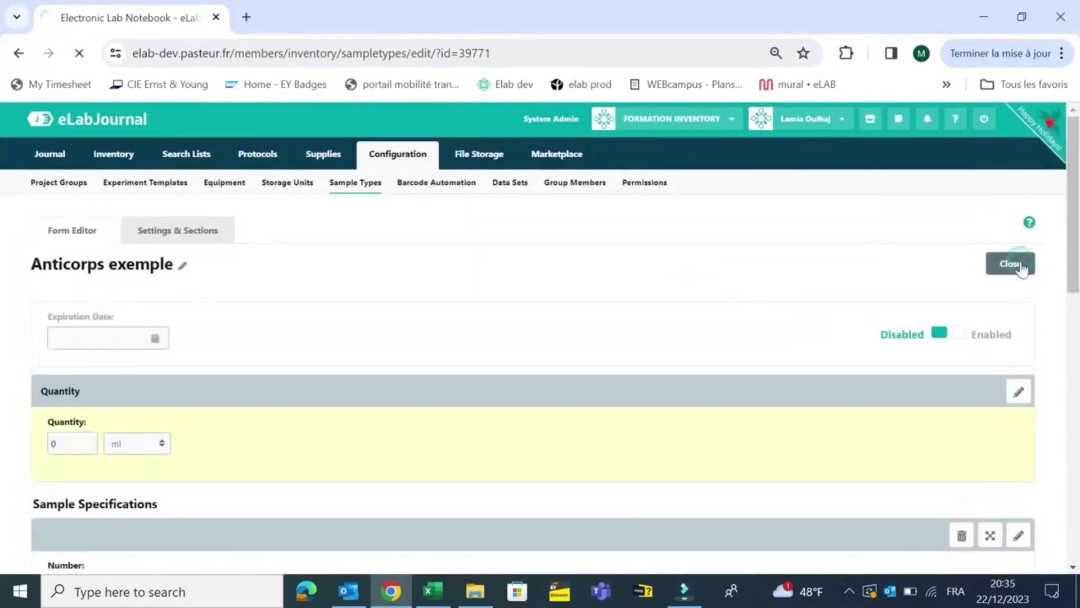